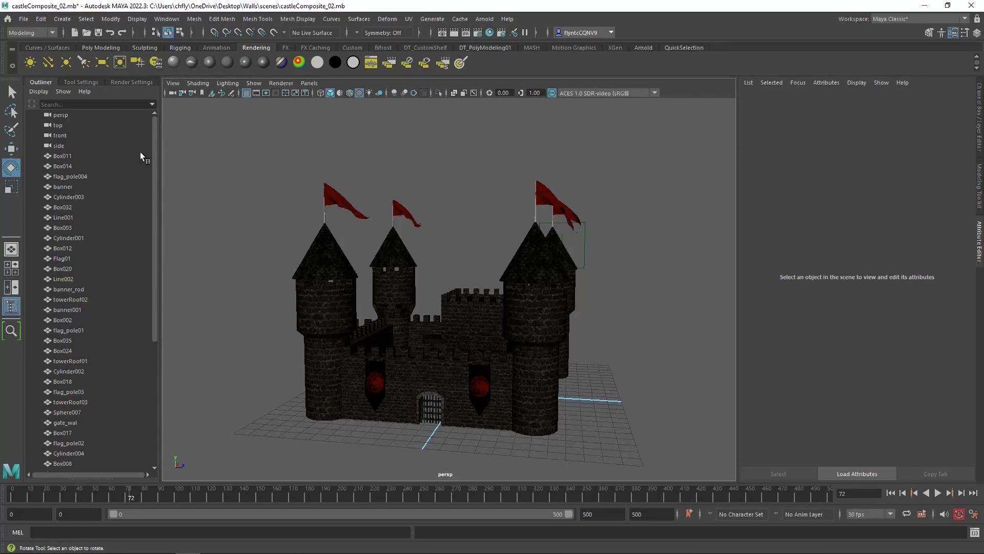
pyautogui.click(59, 156)
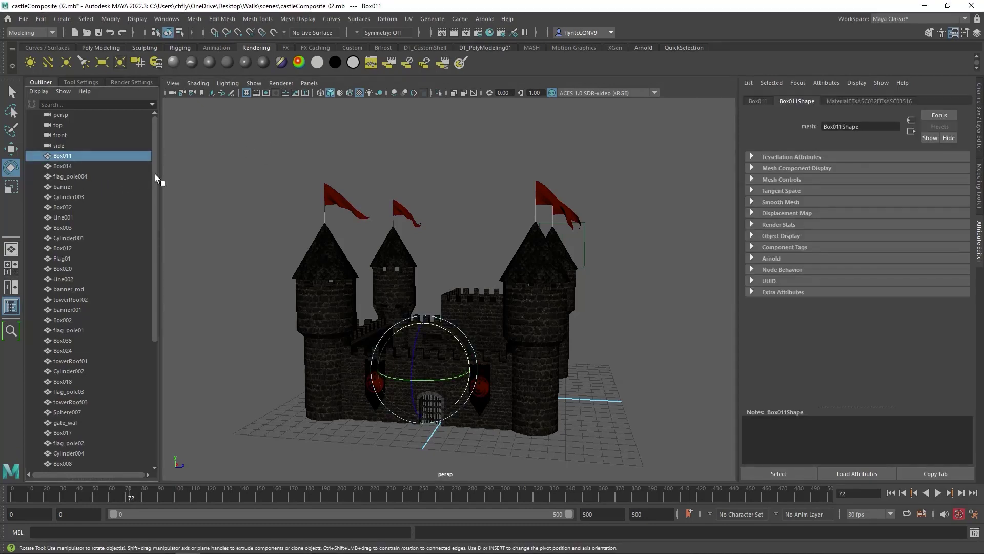
pyautogui.moveTo(156, 174); pyautogui.dragTo(178, 319)
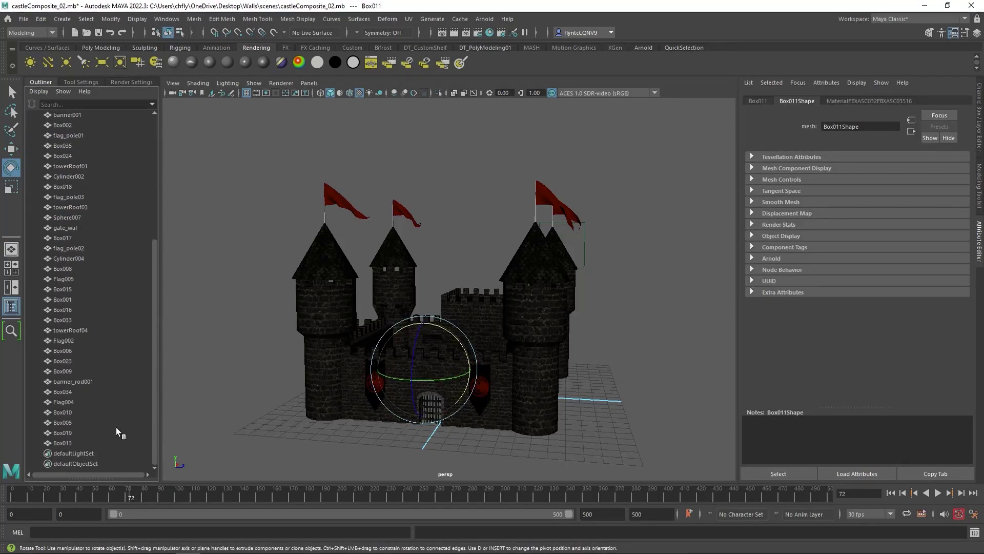
pyautogui.keyDown('shift'); pyautogui.click(72, 444); pyautogui.keyUp('shift')
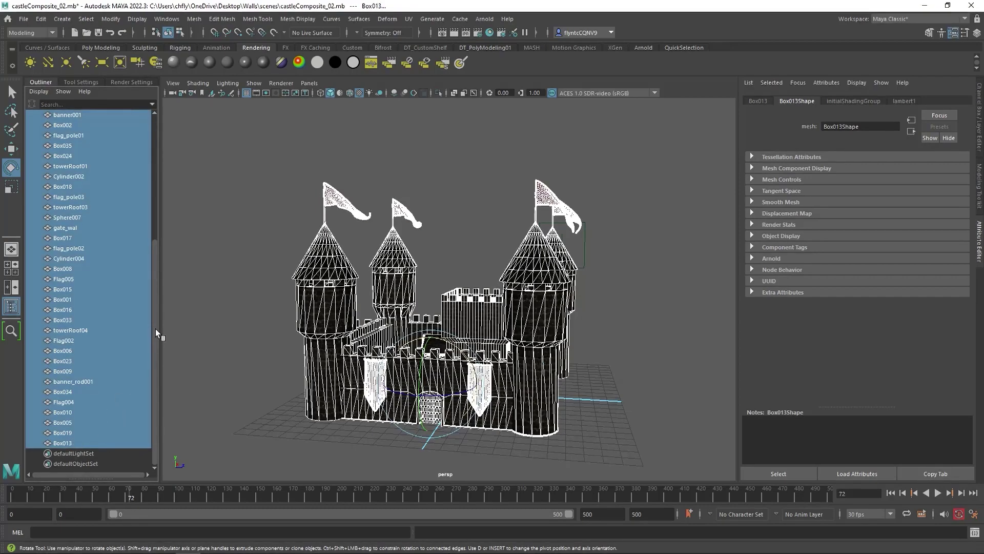
pyautogui.moveTo(155, 328); pyautogui.dragTo(160, 179)
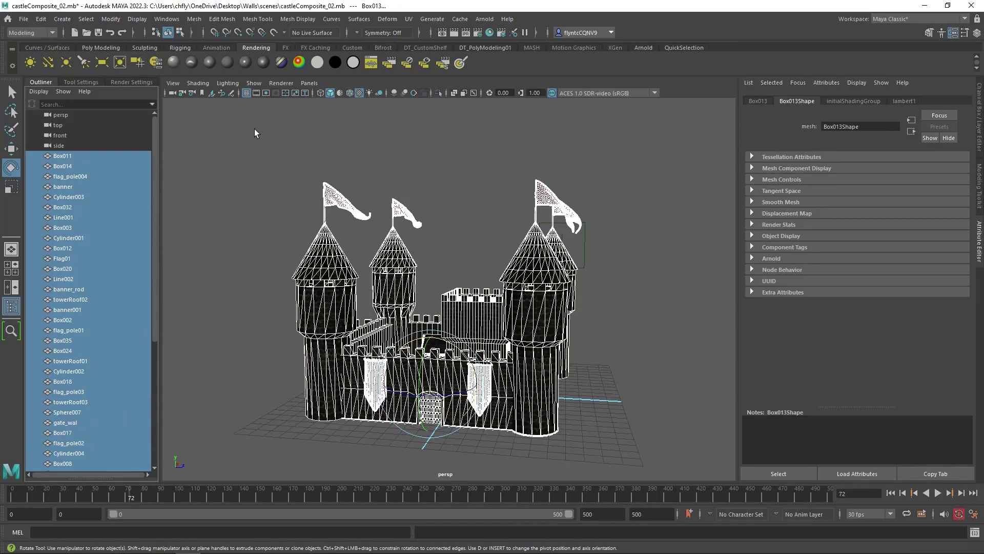
pyautogui.moveTo(254, 133); pyautogui.dragTo(678, 429)
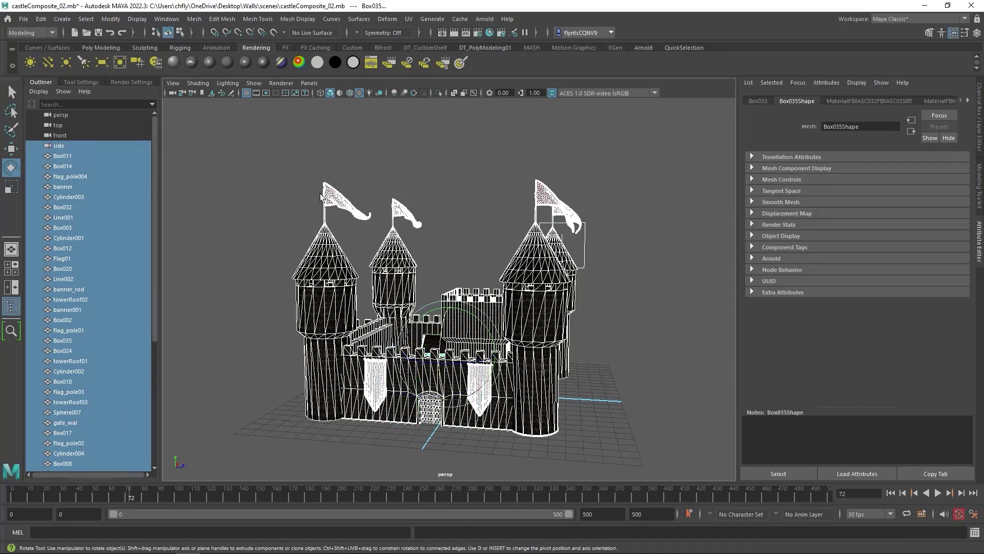
# - Select all castle meshes from Box011 through Box013 and group them together
pyautogui.click(63, 156)
pyautogui.scroll(-5, 94, 266)
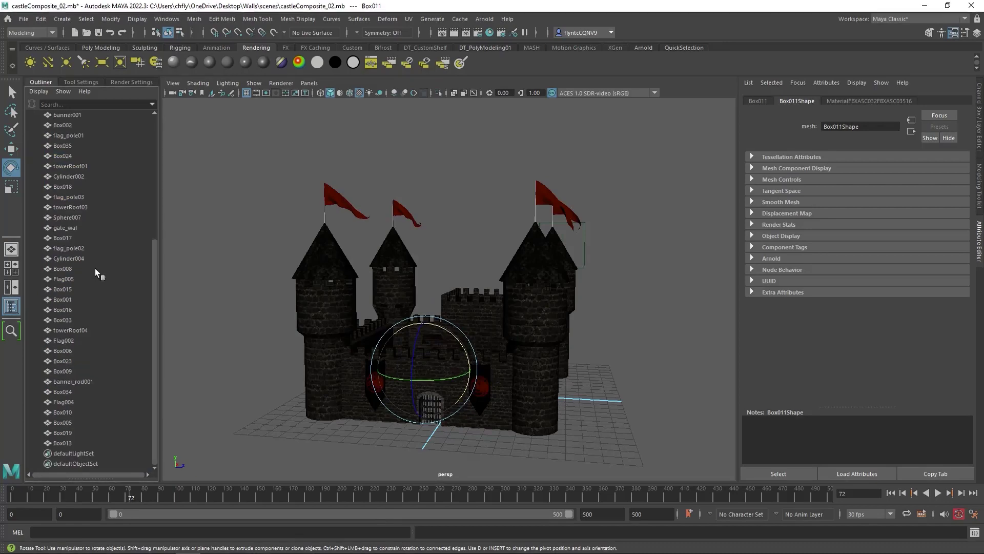
pyautogui.keyDown('shift'); pyautogui.click(75, 445); pyautogui.keyUp('shift')
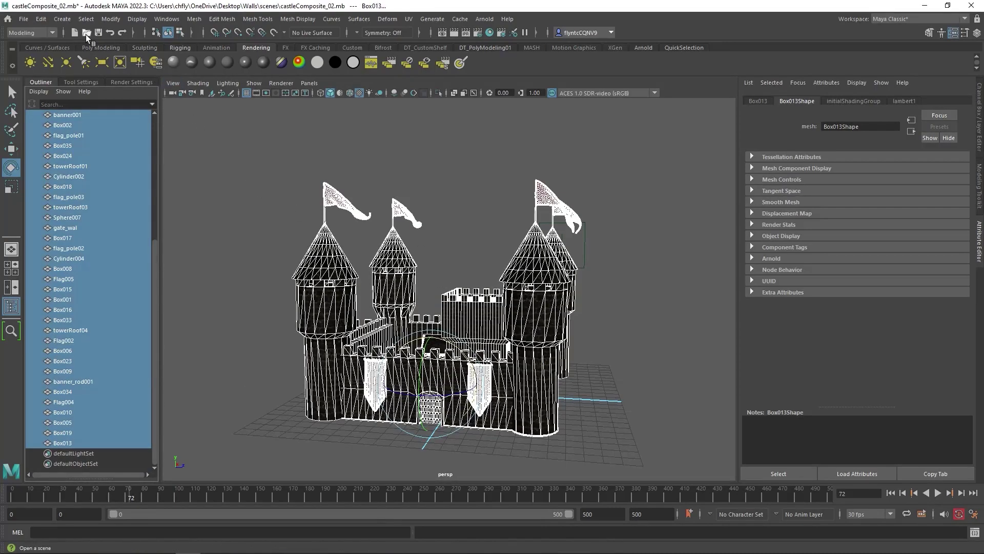
pyautogui.click(42, 20)
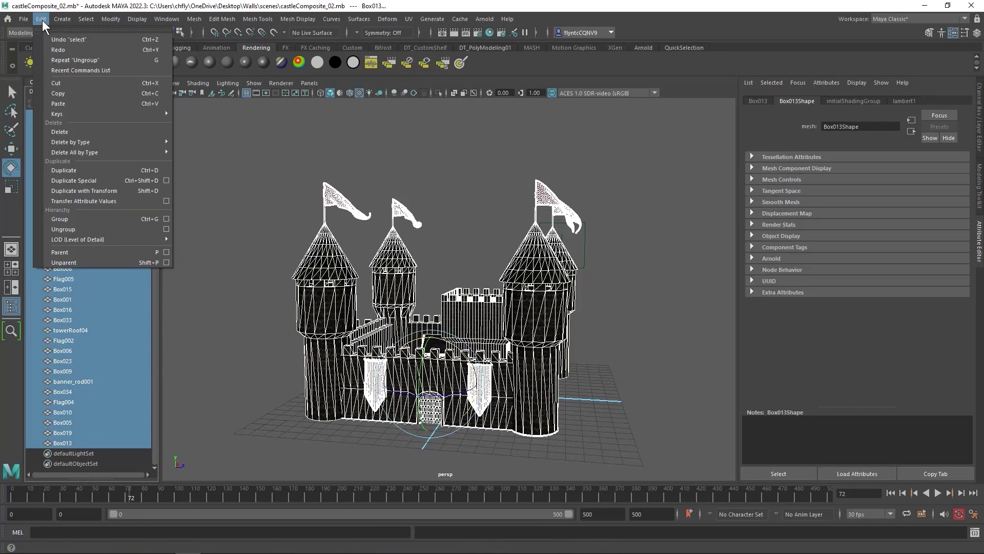
pyautogui.click(72, 217)
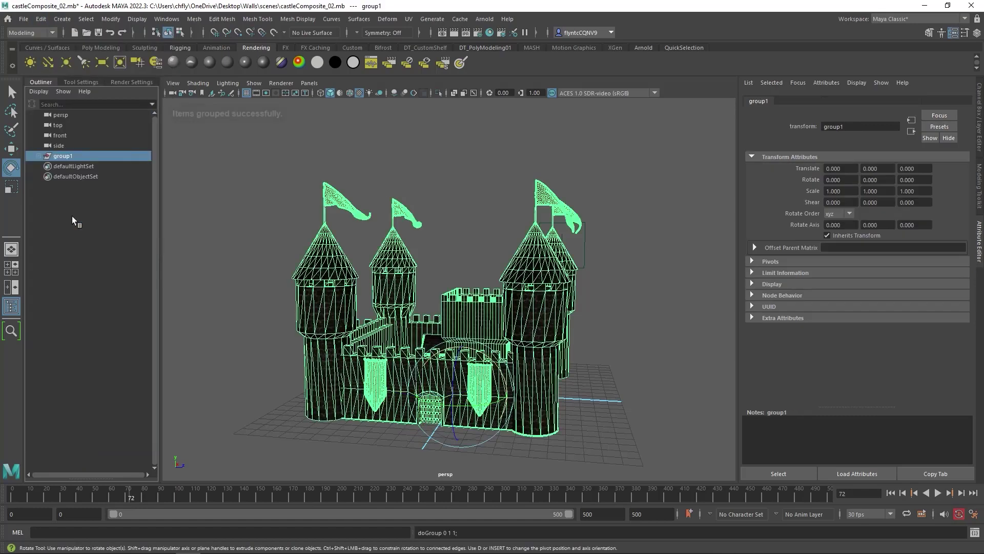
# - Rename the new group as Castle
pyautogui.doubleClick(66, 157)
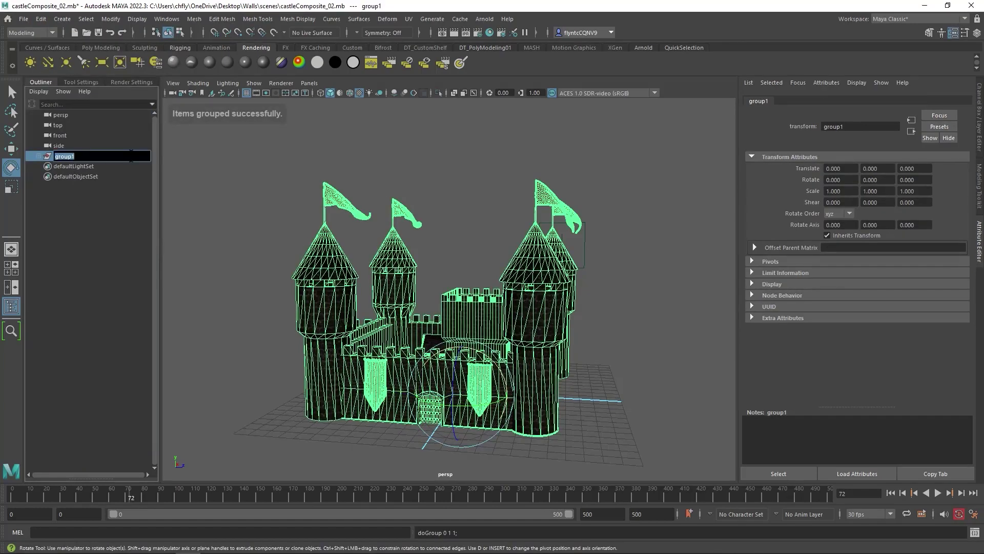
pyautogui.write('Cast')
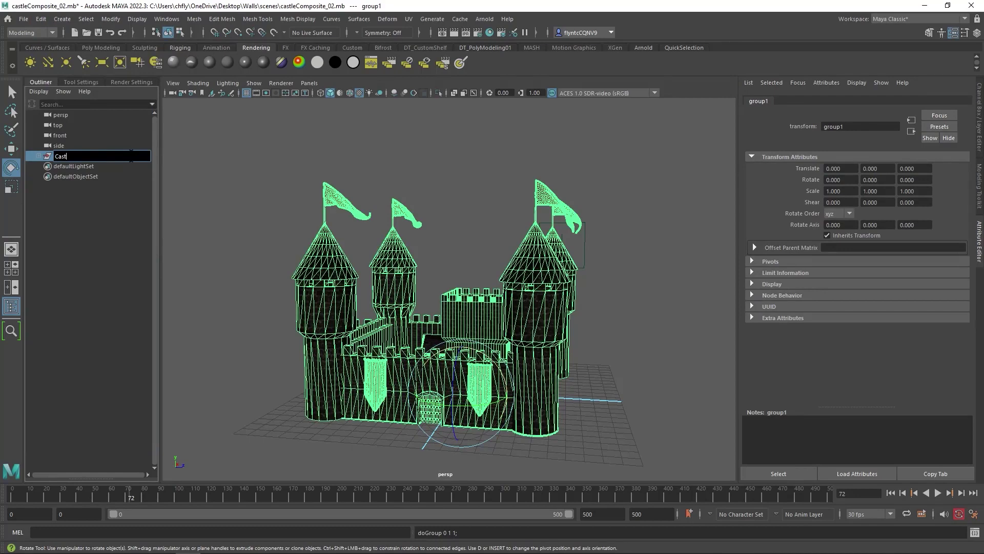
pyautogui.write('le')
pyautogui.press('Return')
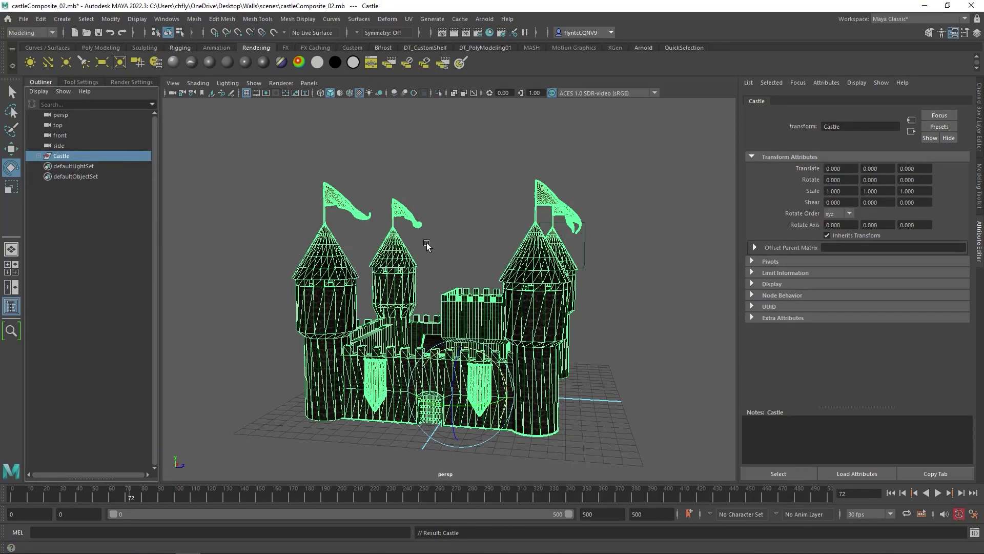
# - Switch to the Scottish Highlands image results in the browser and examine mountain and lakeside castle photos as possible backgrounds
pyautogui.hotkey('alt', 'Tab')
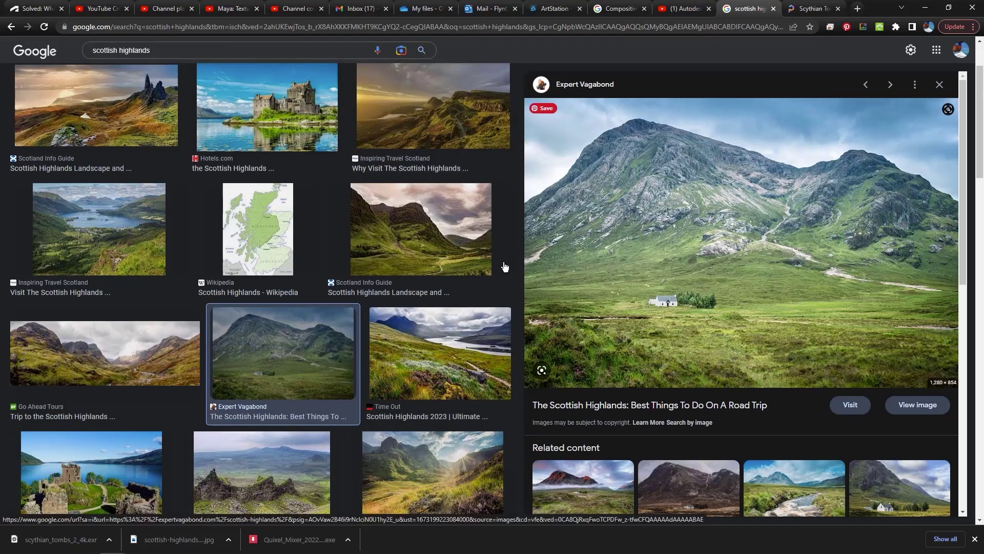
pyautogui.click(452, 252)
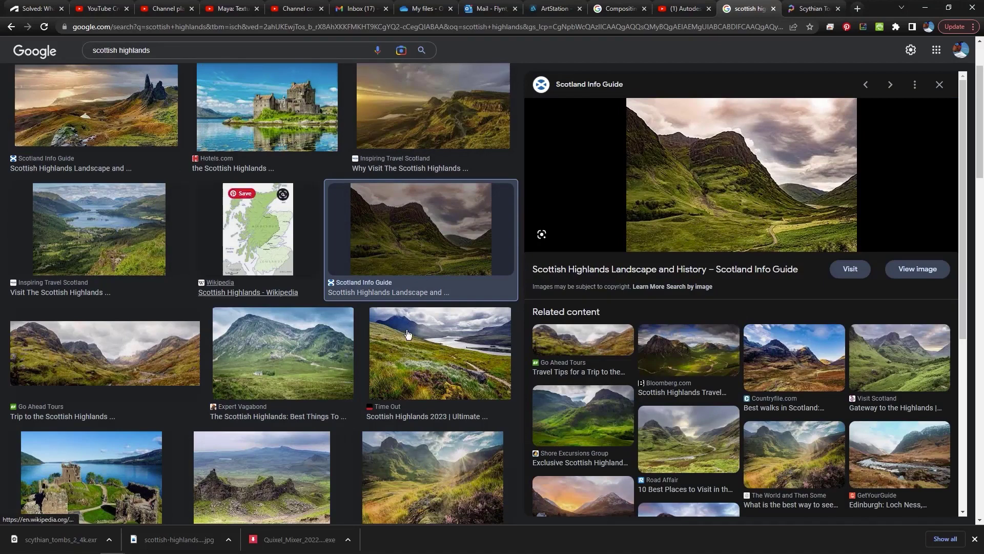
pyautogui.click(313, 380)
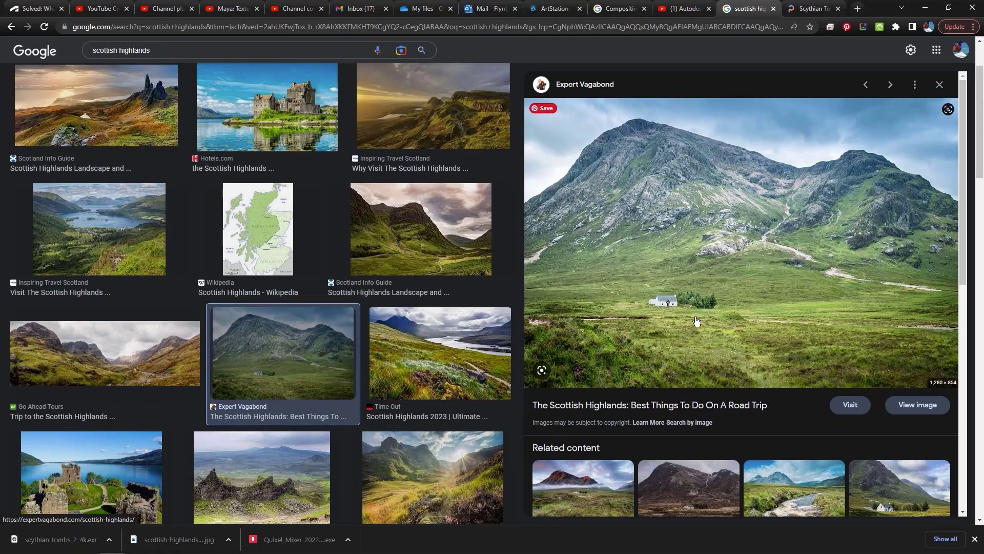
pyautogui.scroll(2, 717, 342)
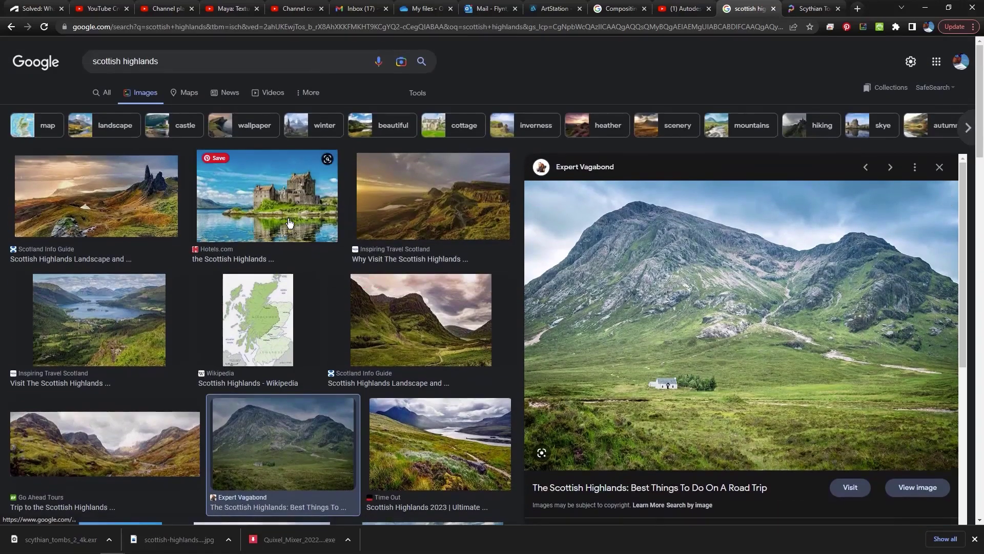
pyautogui.click(266, 195)
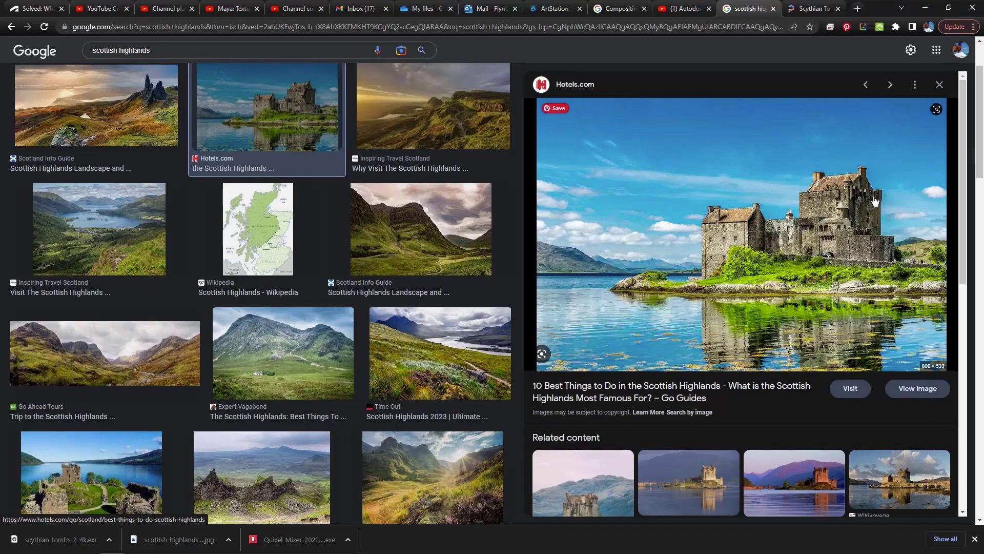
pyautogui.scroll(1, 750, 326)
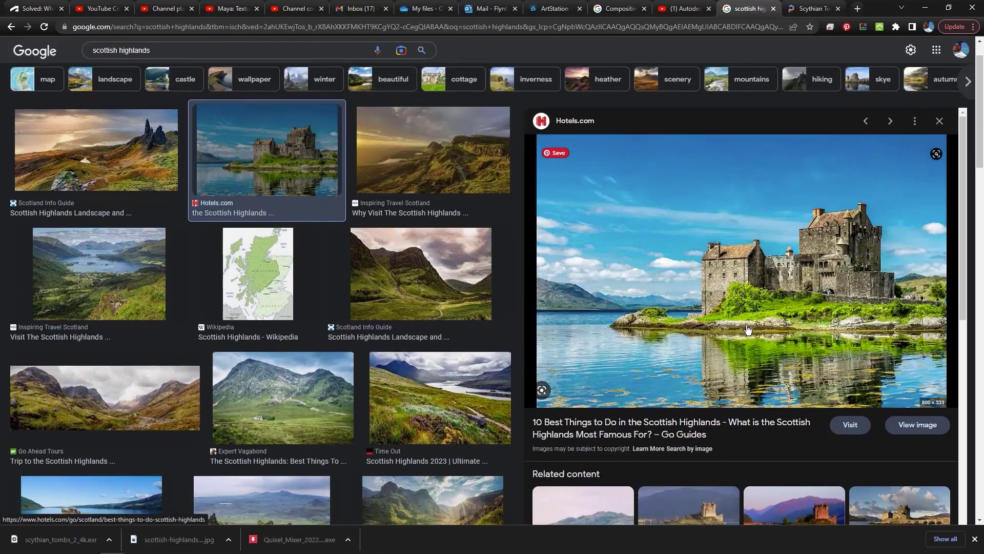
pyautogui.scroll(-4, 745, 332)
pyautogui.scroll(-4, 746, 332)
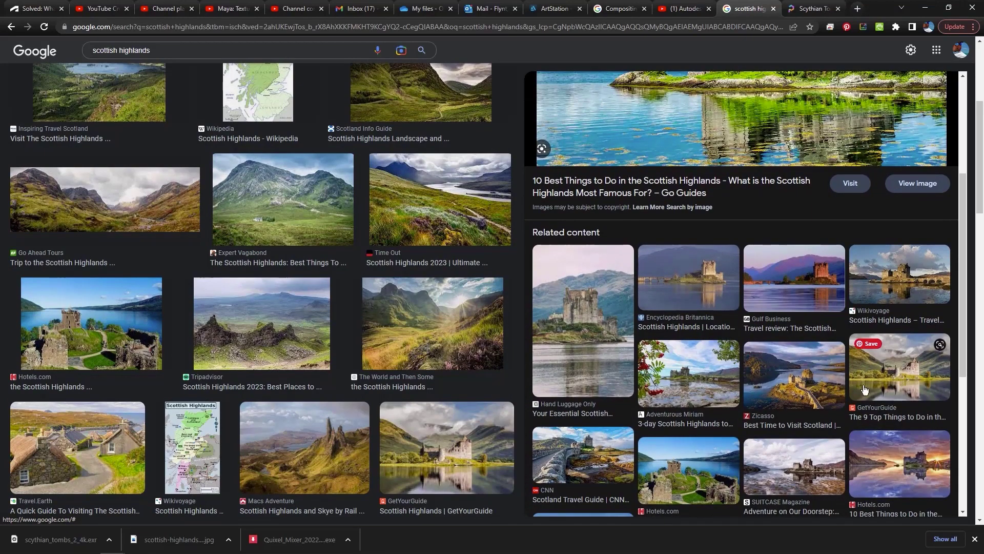
pyautogui.scroll(-3, 865, 389)
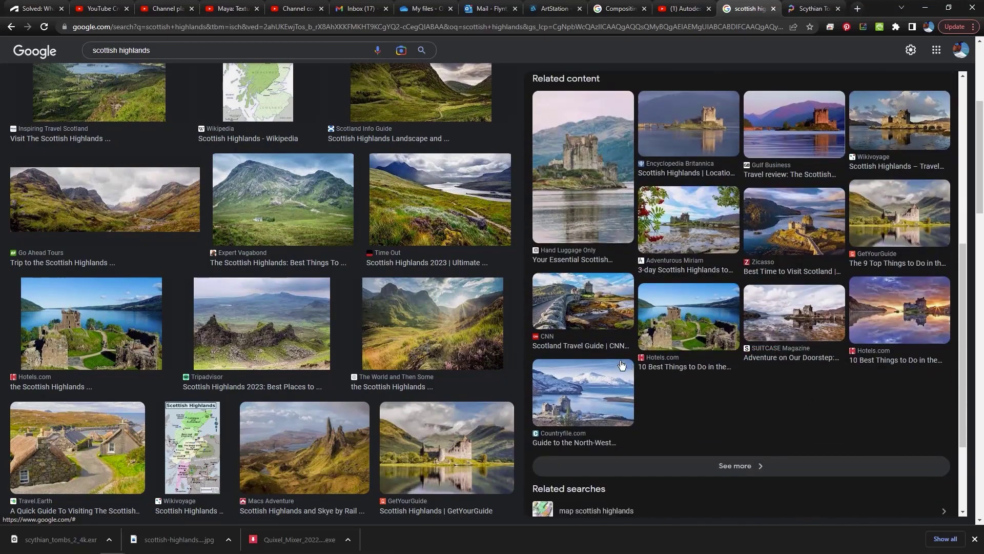
pyautogui.click(603, 390)
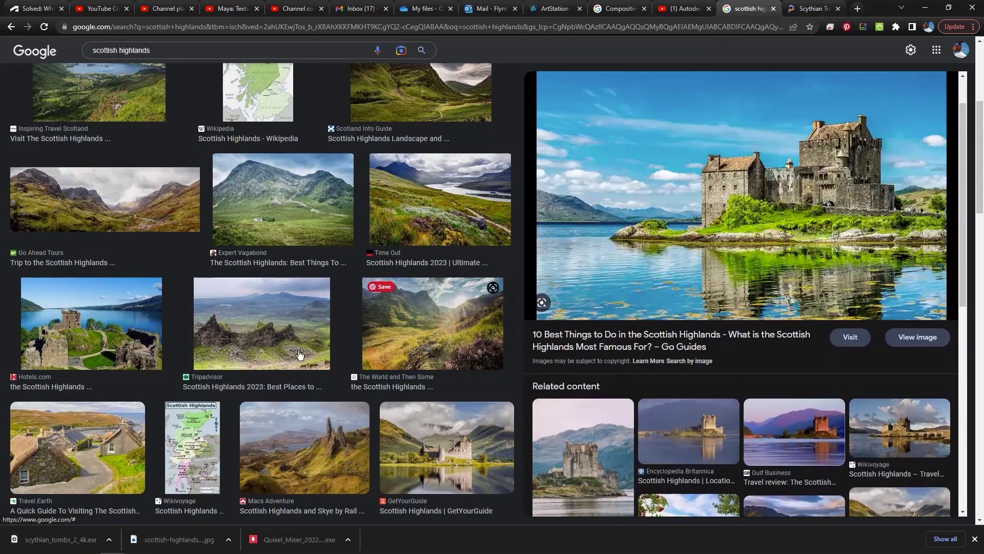
pyautogui.scroll(-3, 277, 352)
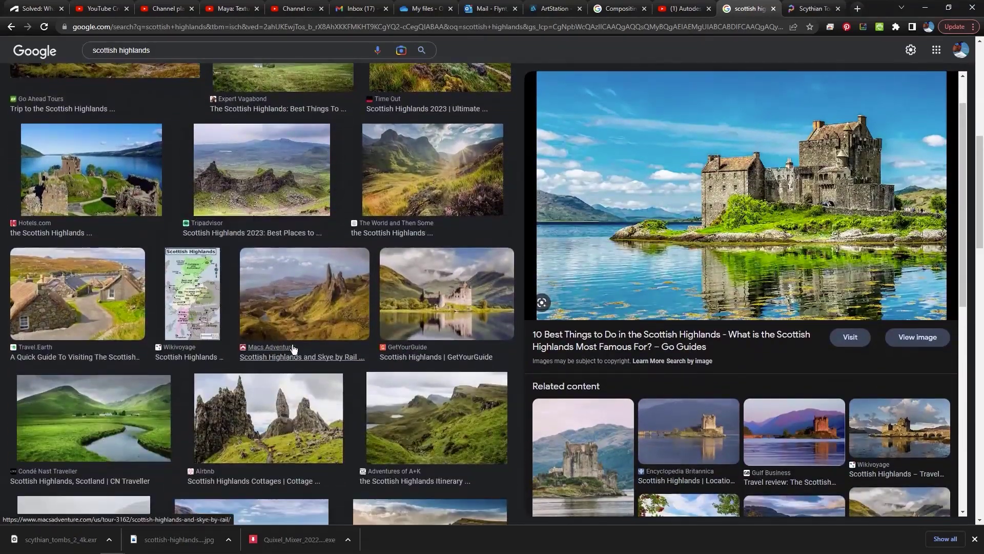
# - Examine the Macs Adventure, Condé Nast Traveller and Spokesman-Review landscape photos and look through further Highlands results
pyautogui.click(303, 328)
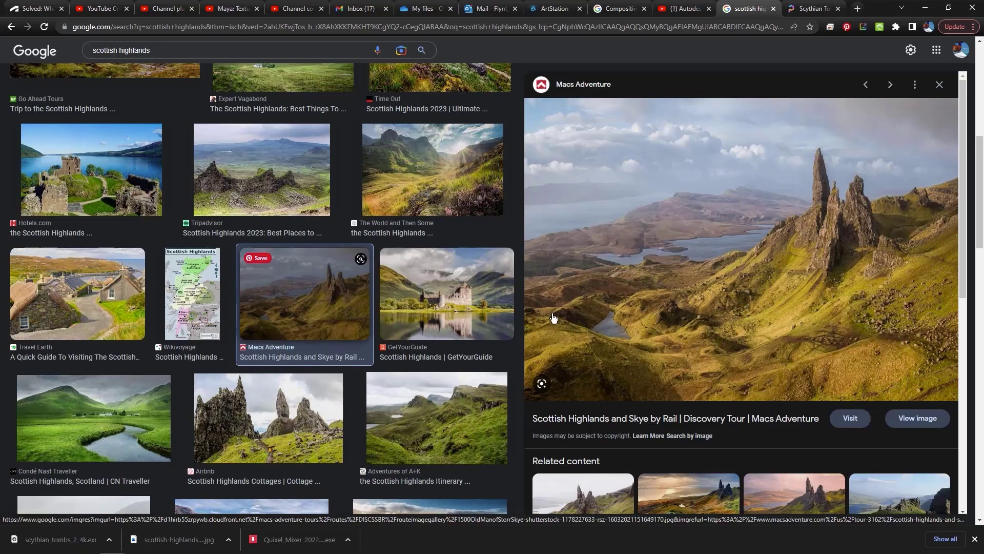
pyautogui.click(74, 428)
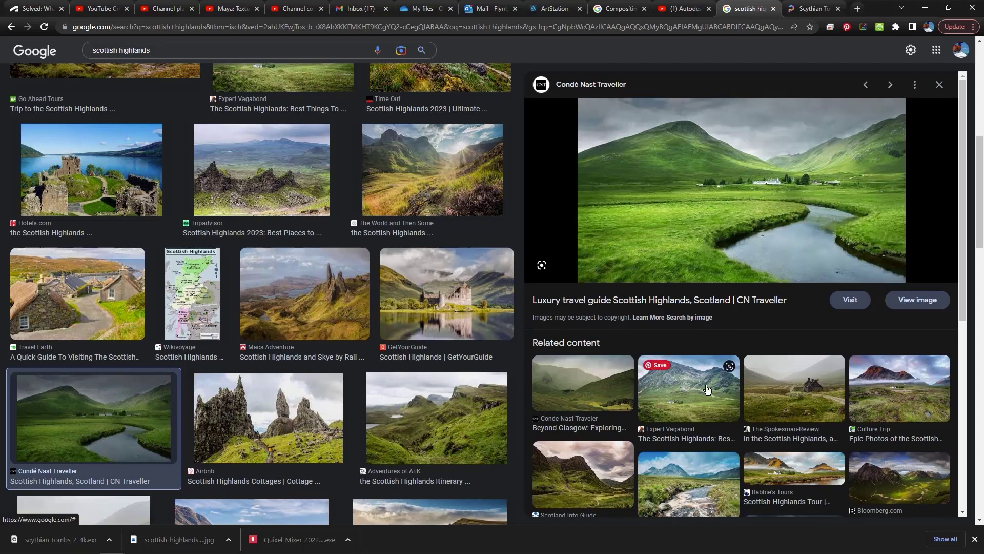
pyautogui.scroll(-4, 707, 389)
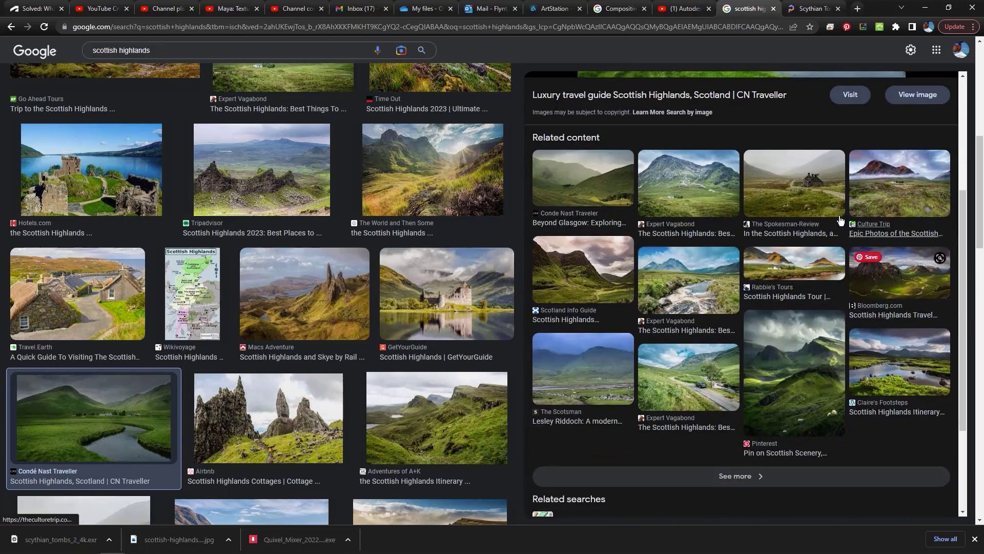
pyautogui.click(800, 190)
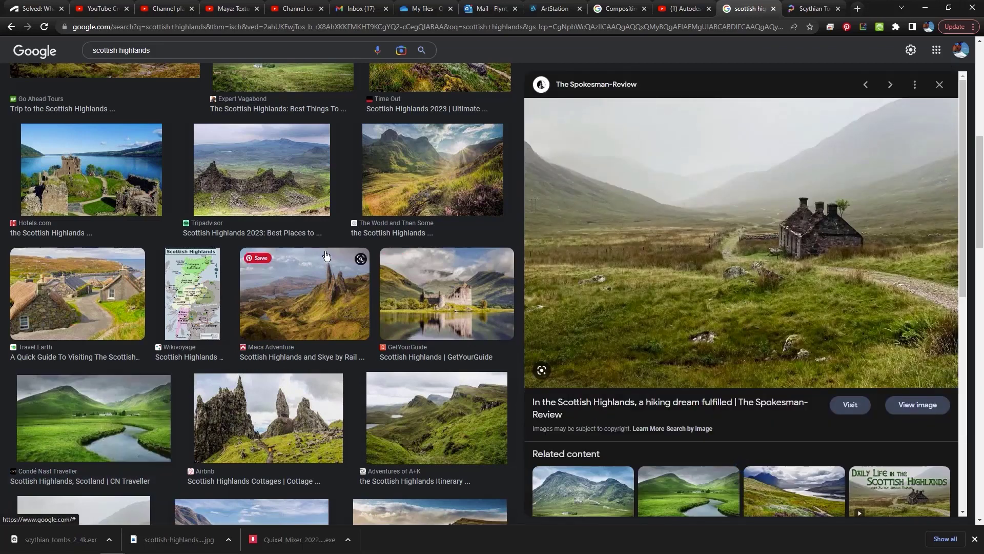
pyautogui.scroll(-6, 348, 266)
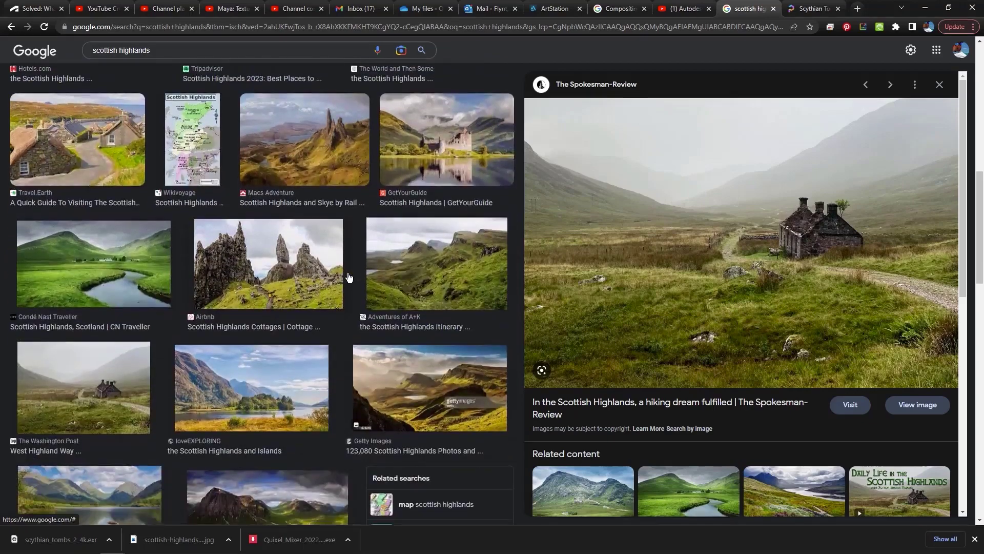
pyautogui.scroll(-1, 348, 273)
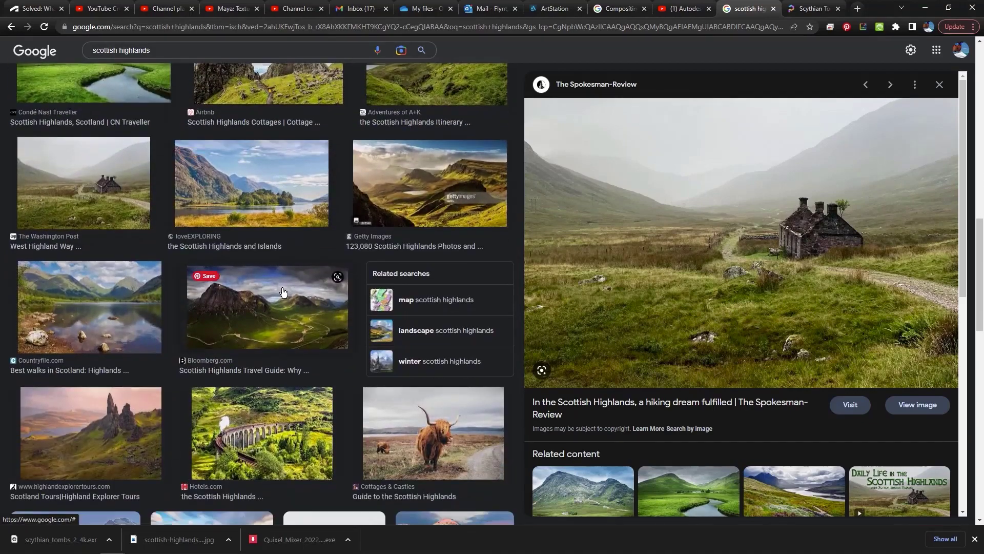
# - Save the loveEXPLORING loch photo as JPEG What-to-see-in-the-Scottish-Highlands-and-islands in the Castle_02 project's sourceimages folder, and return to Maya
pyautogui.click(275, 214)
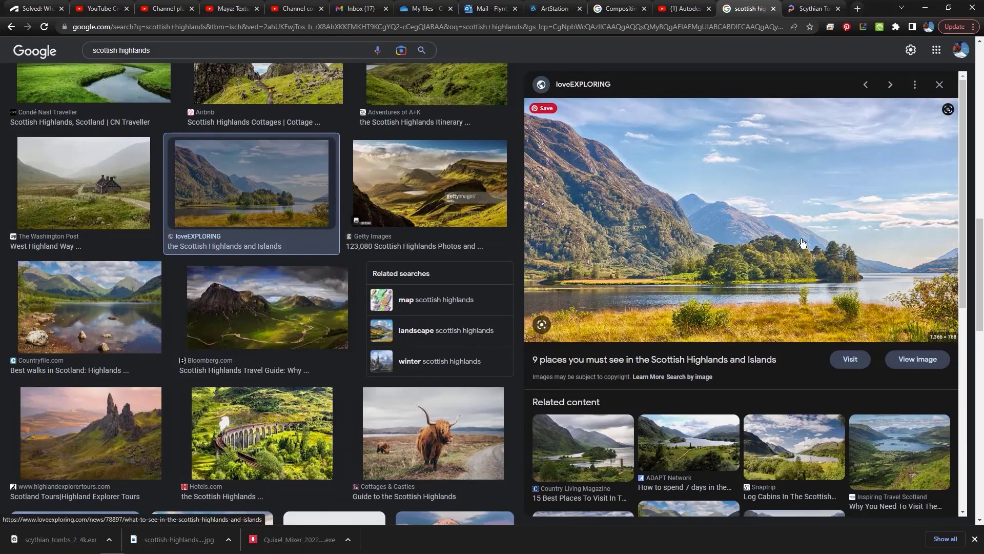
pyautogui.rightClick(722, 206)
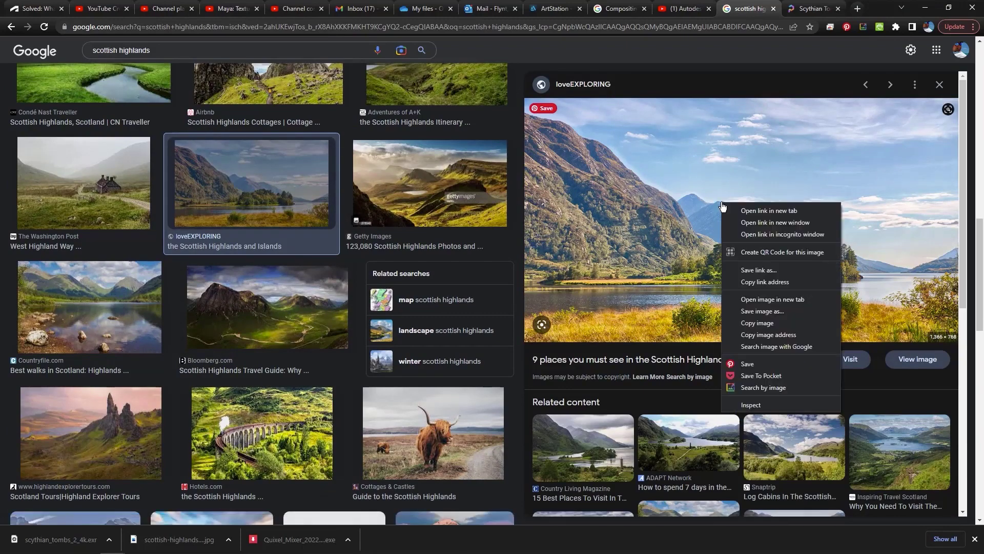
pyautogui.click(789, 312)
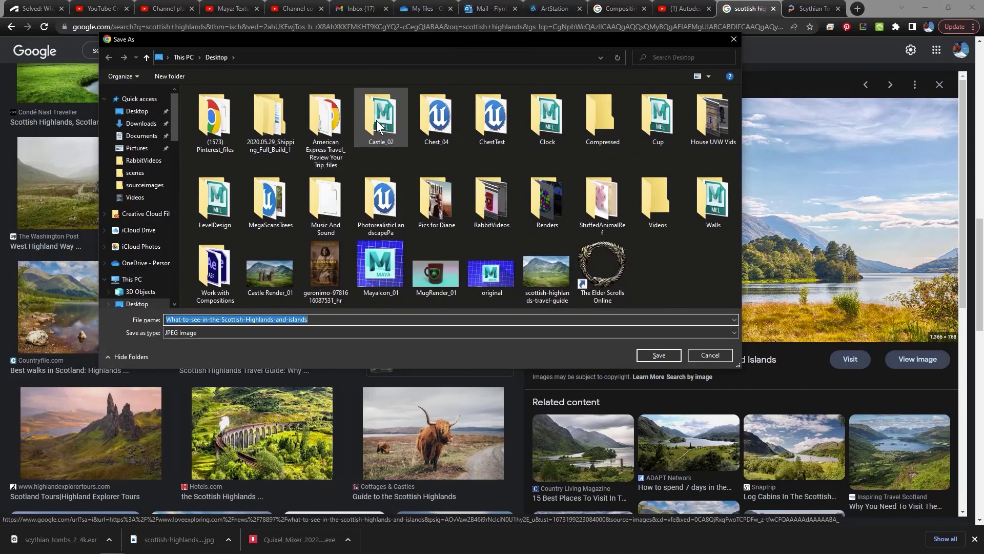
pyautogui.doubleClick(382, 112)
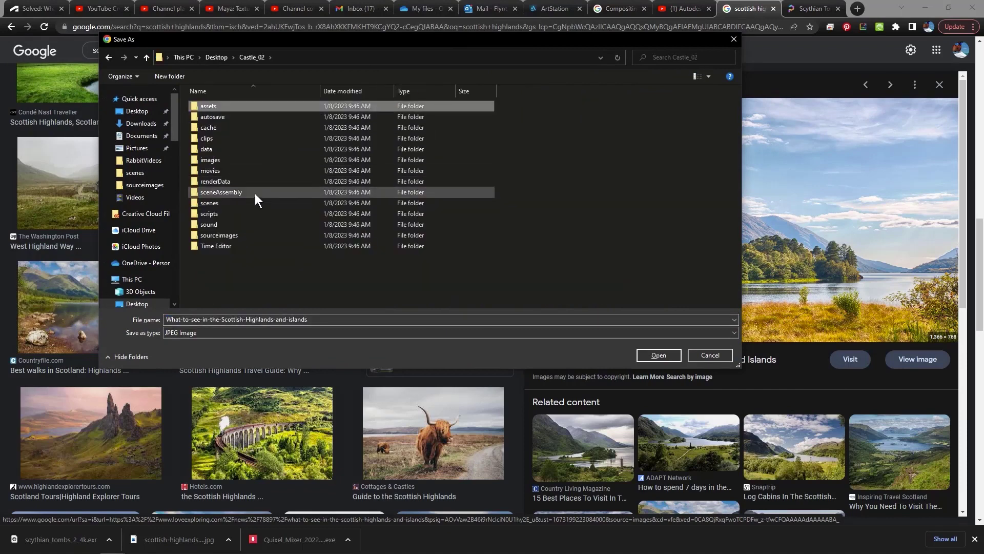
pyautogui.doubleClick(247, 237)
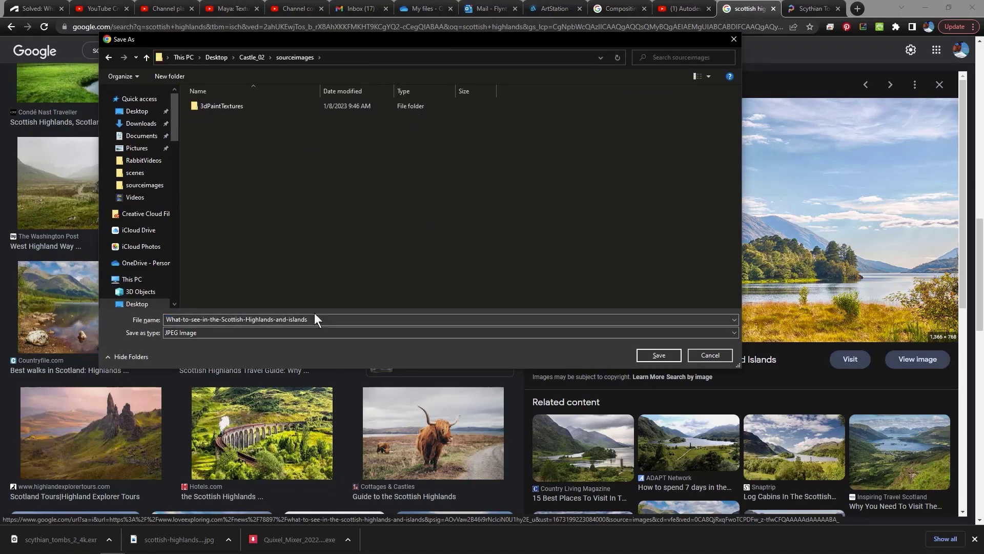
pyautogui.click(660, 353)
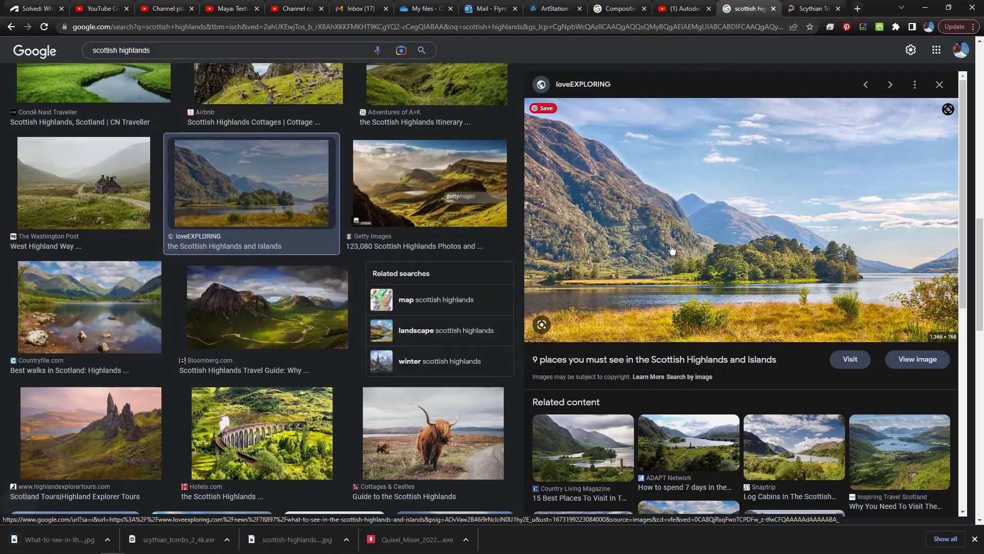
pyautogui.hotkey('alt', 'Tab')
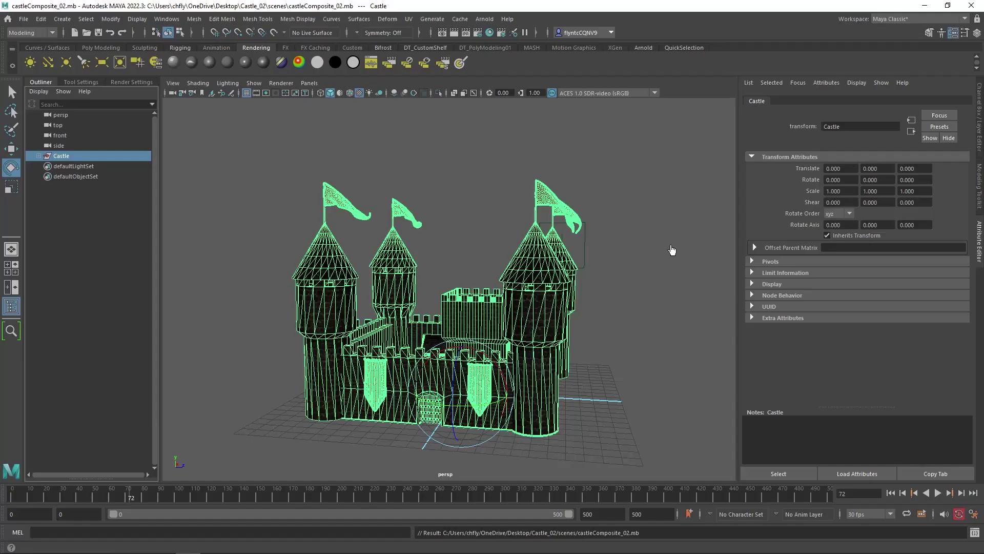
# - Create a new camera from the perspective view with the whole castle framed from its gate side
pyautogui.scroll(-2, 542, 320)
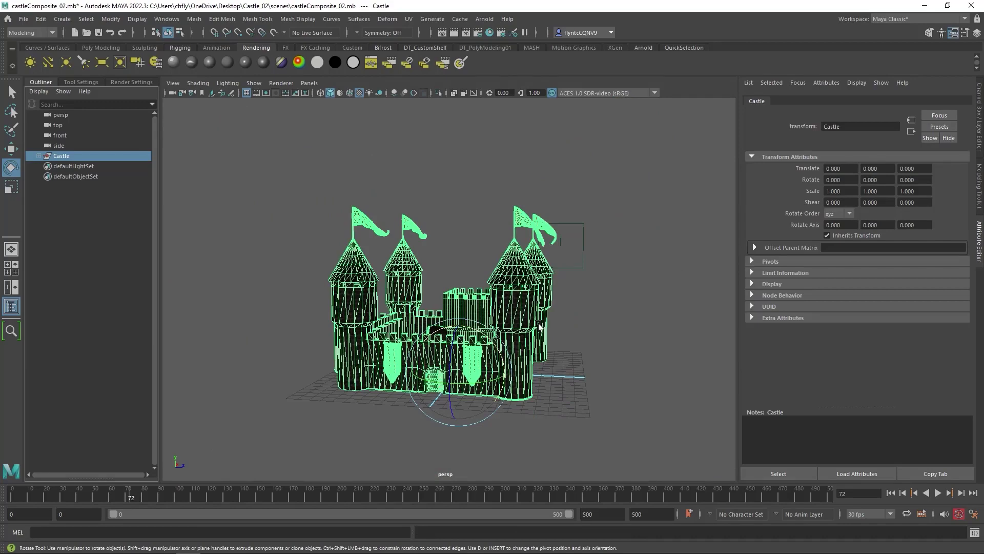
pyautogui.scroll(1, 540, 326)
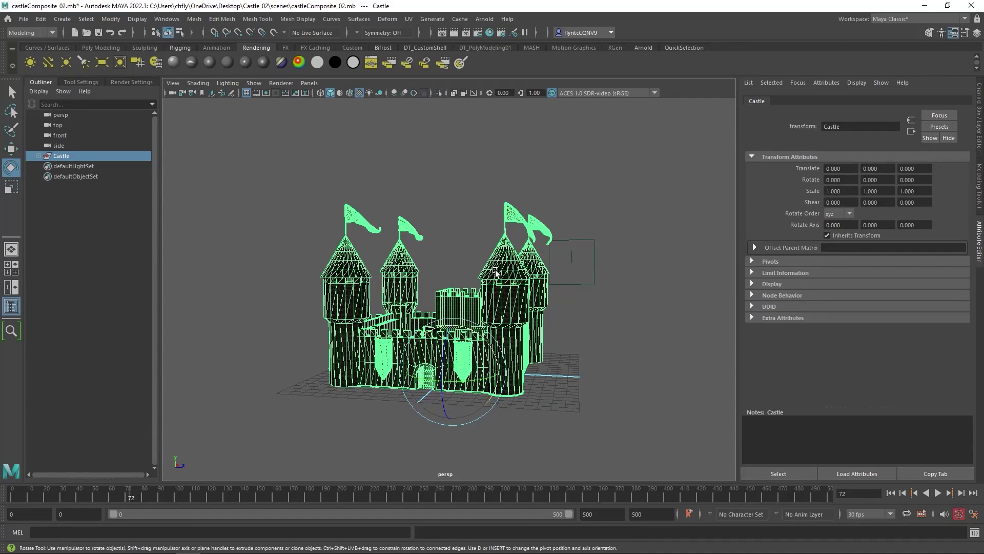
pyautogui.press('space')
pyautogui.press('space')
pyautogui.keyDown('alt'); pyautogui.moveTo(496, 308); pyautogui.dragTo(499, 311); pyautogui.keyUp('alt')
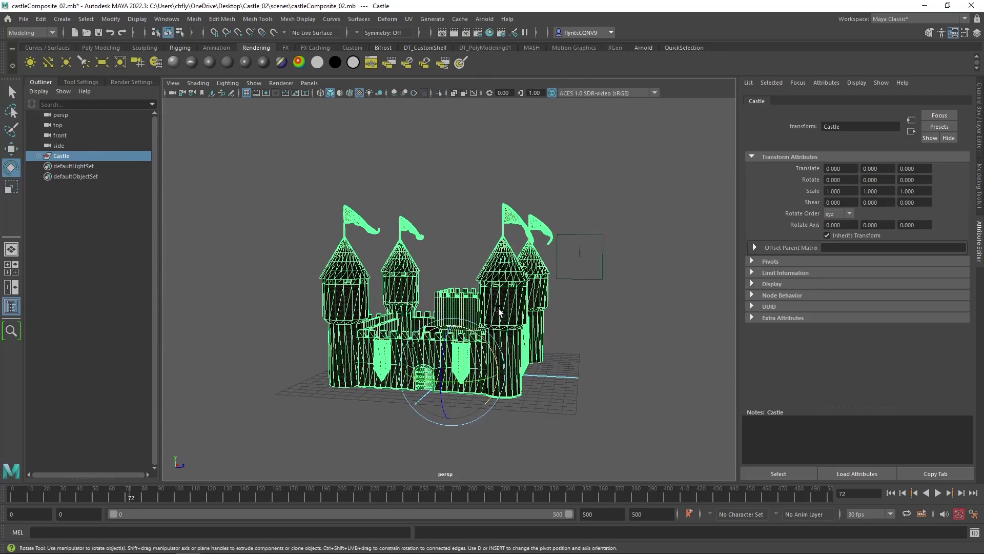
pyautogui.scroll(-3, 470, 304)
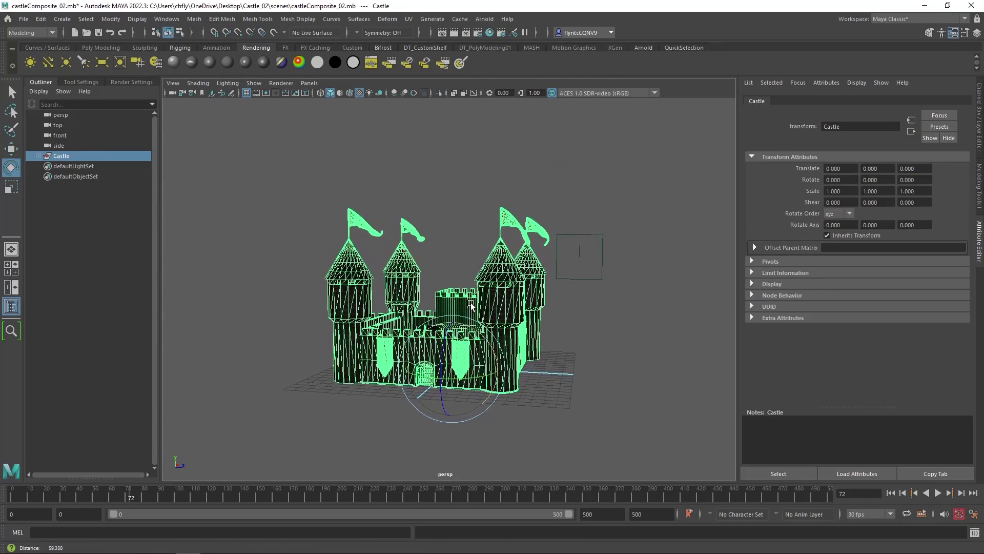
pyautogui.click(174, 83)
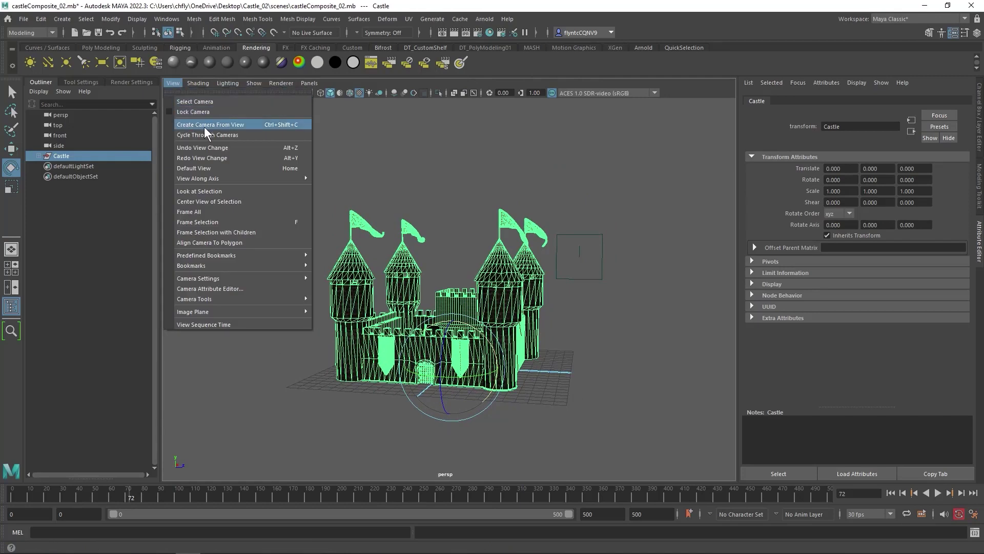
pyautogui.click(229, 126)
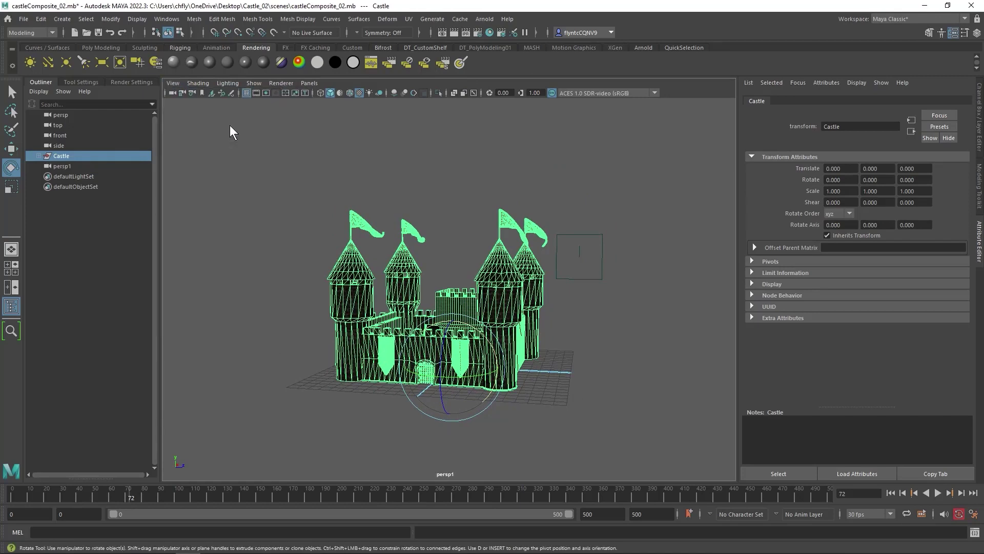
# - Rename the new camera as RenderCam
pyautogui.click(65, 168)
pyautogui.doubleClick(66, 167)
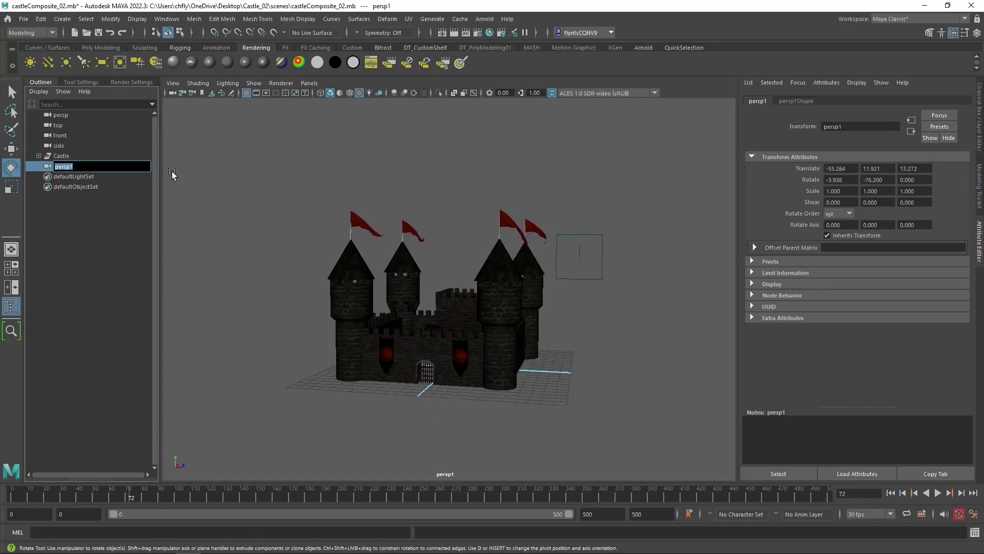
pyautogui.write('RenderCam')
pyautogui.press('Return')
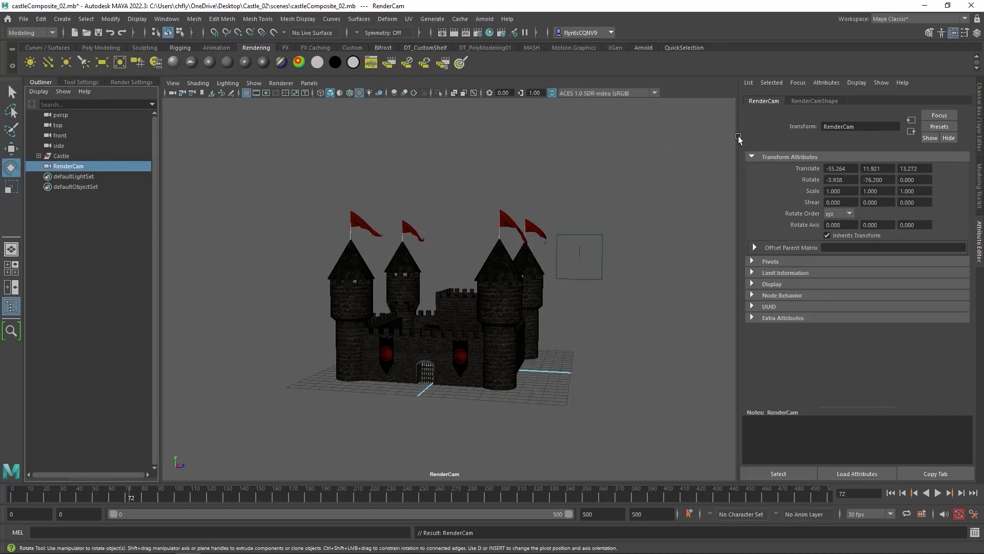
# - Create an image plane in the Environment attributes of RenderCam's shape node
pyautogui.click(813, 100)
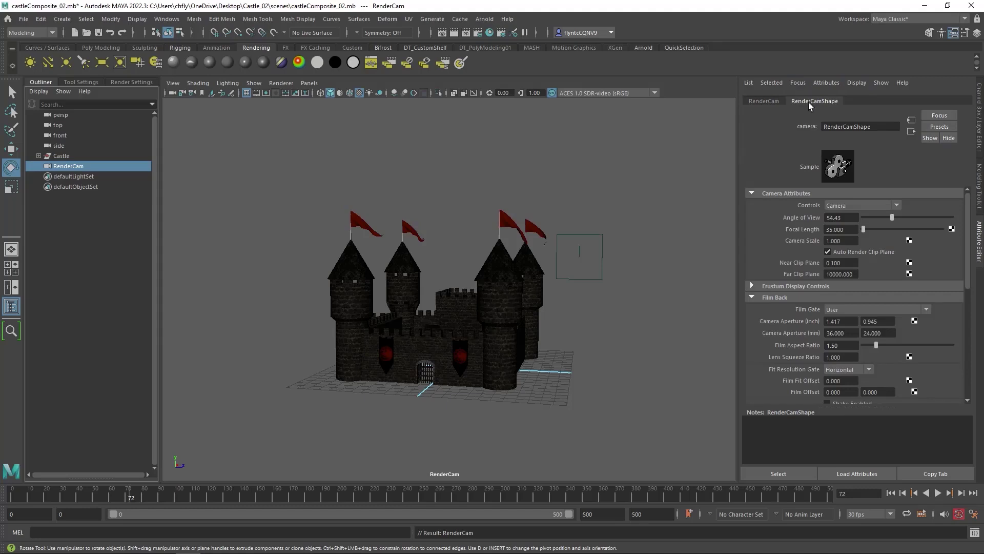
pyautogui.moveTo(968, 234); pyautogui.dragTo(983, 339)
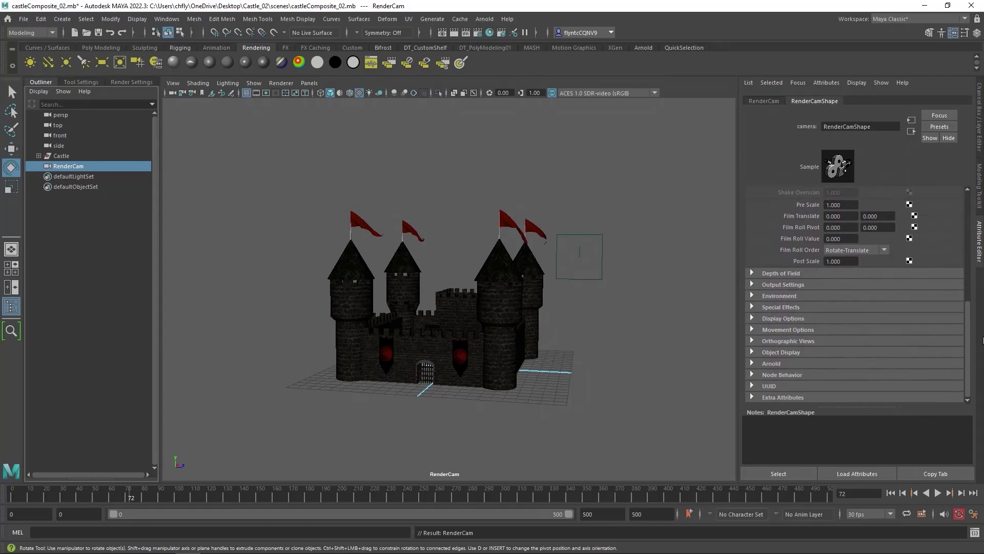
pyautogui.click(752, 295)
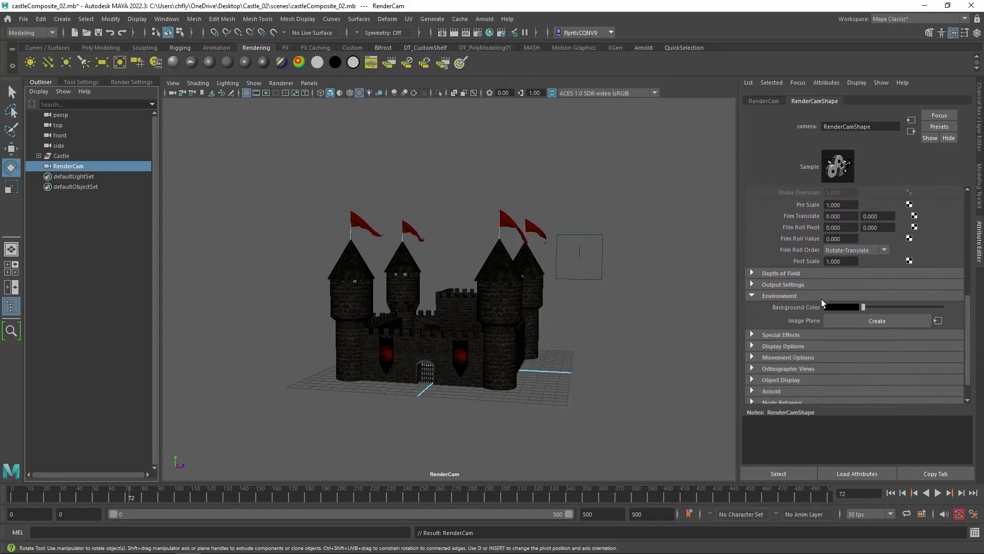
pyautogui.click(877, 321)
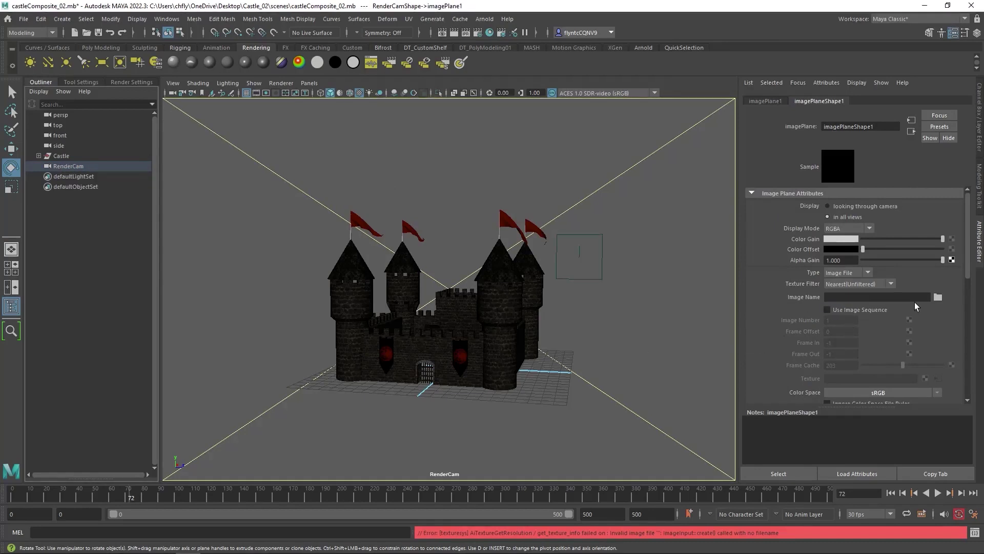
# - Load What-to-see-in-the-Scottish-Highlands-and-islands.jpg from the project's sourceimages folder as the image plane's image
pyautogui.click(939, 297)
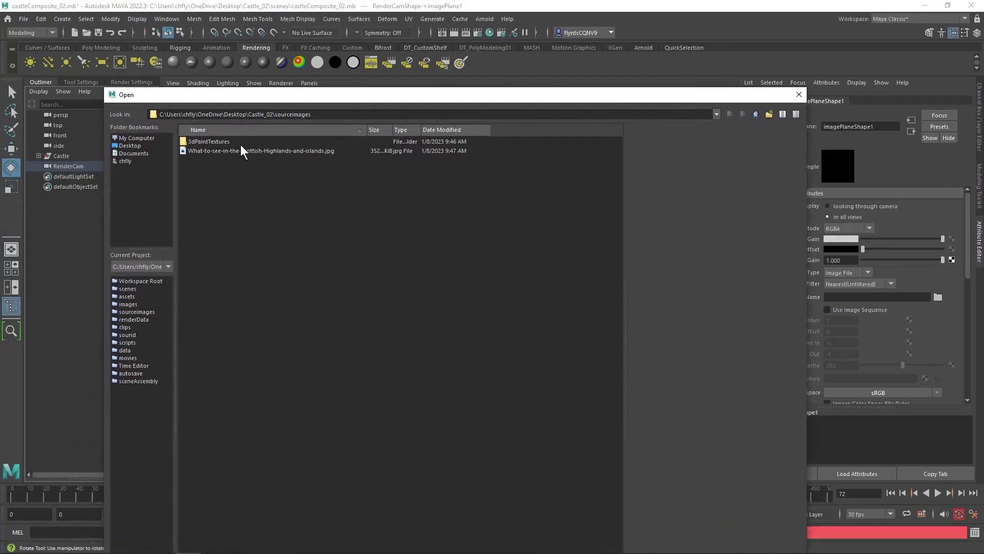
pyautogui.click(267, 150)
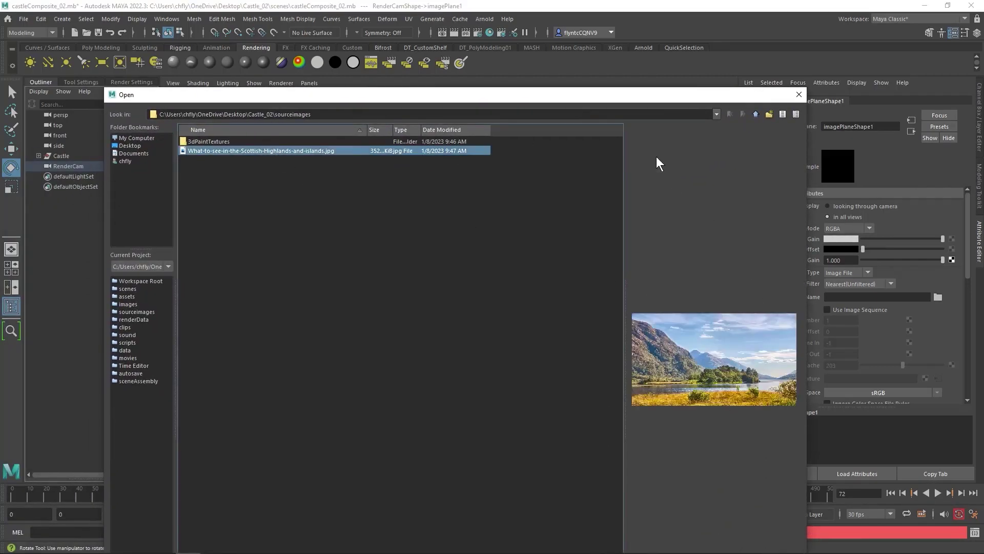
pyautogui.moveTo(621, 102); pyautogui.dragTo(633, 33)
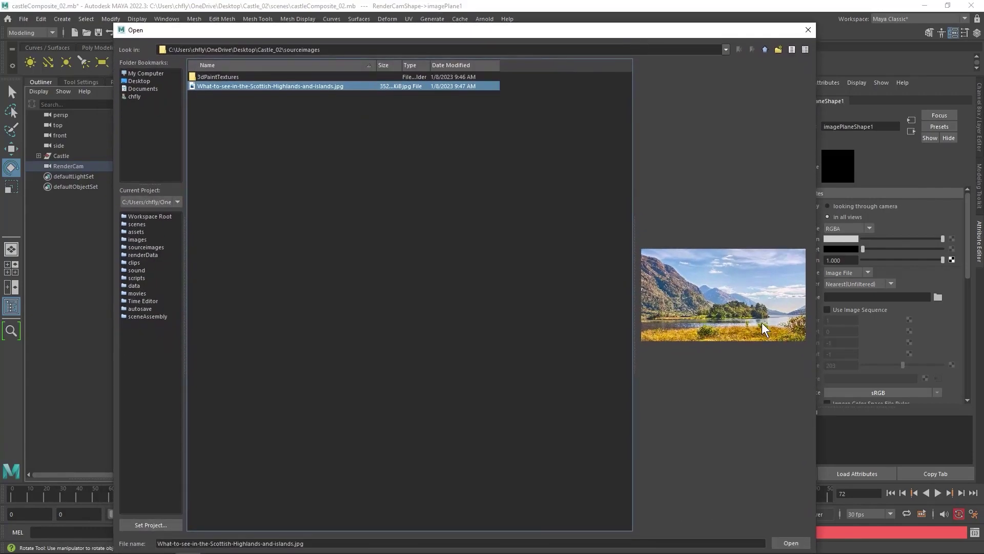
pyautogui.click(790, 543)
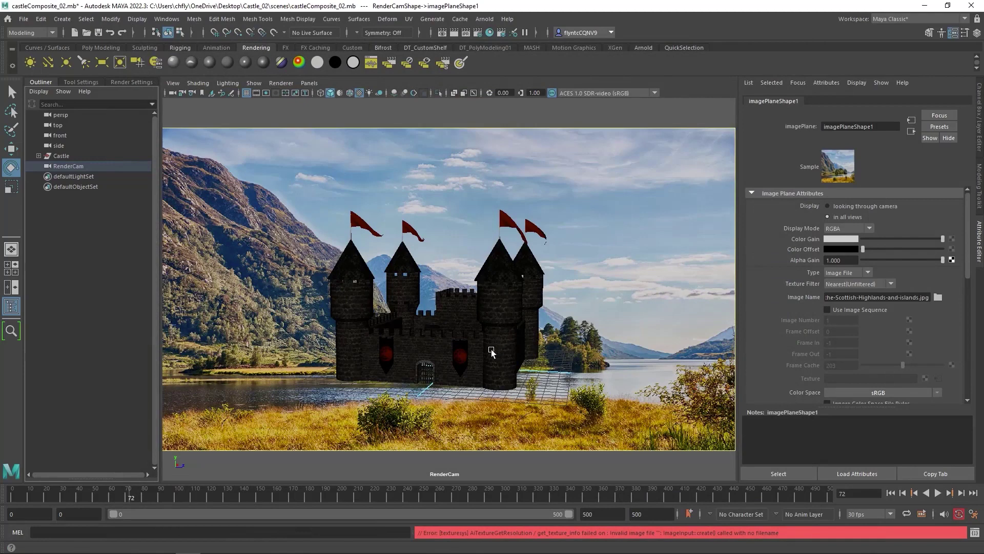
# - Adjust RenderCam so the castle stands on the far lakeshore below the mountain, beside the trees, and hide the viewport grid
pyautogui.click(69, 166)
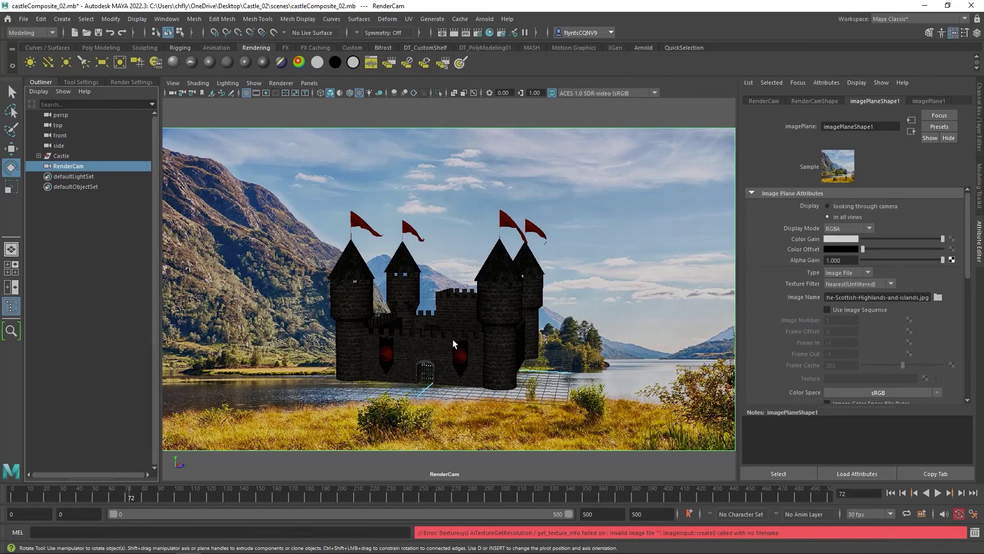
pyautogui.moveTo(453, 340)
pyautogui.keyDown('alt'); pyautogui.mouseDown()
pyautogui.moveTo(463, 334)
pyautogui.moveTo(449, 336)
pyautogui.mouseUp(); pyautogui.keyUp('alt')
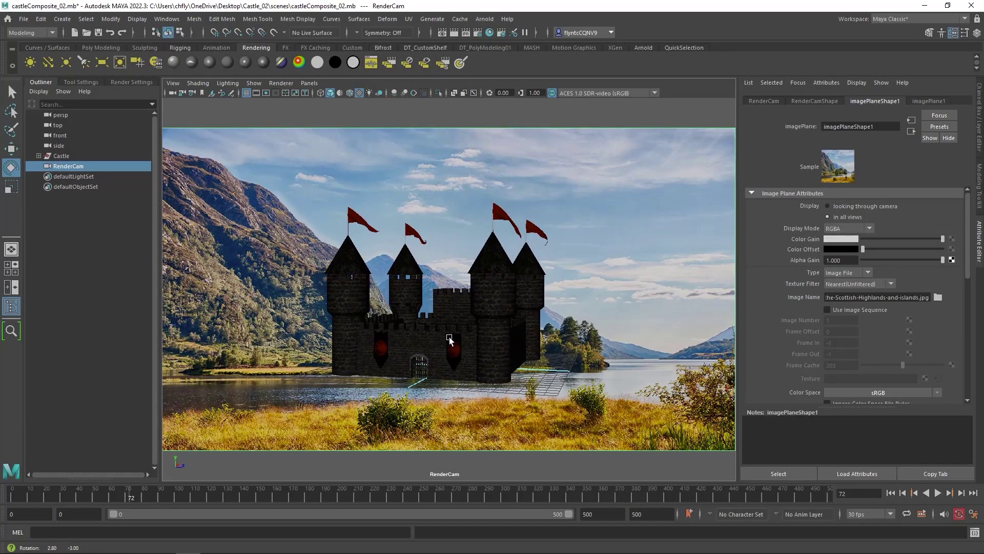
pyautogui.keyDown('alt'); pyautogui.moveTo(453, 340); pyautogui.dragTo(447, 309, button='right'); pyautogui.keyUp('alt')
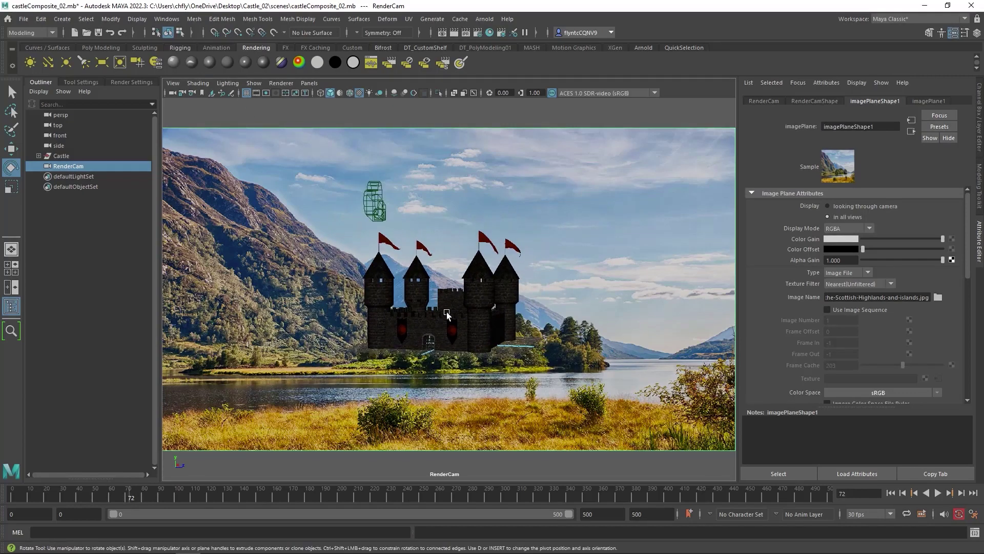
pyautogui.keyDown('alt'); pyautogui.moveTo(447, 311); pyautogui.dragTo(480, 329); pyautogui.keyUp('alt')
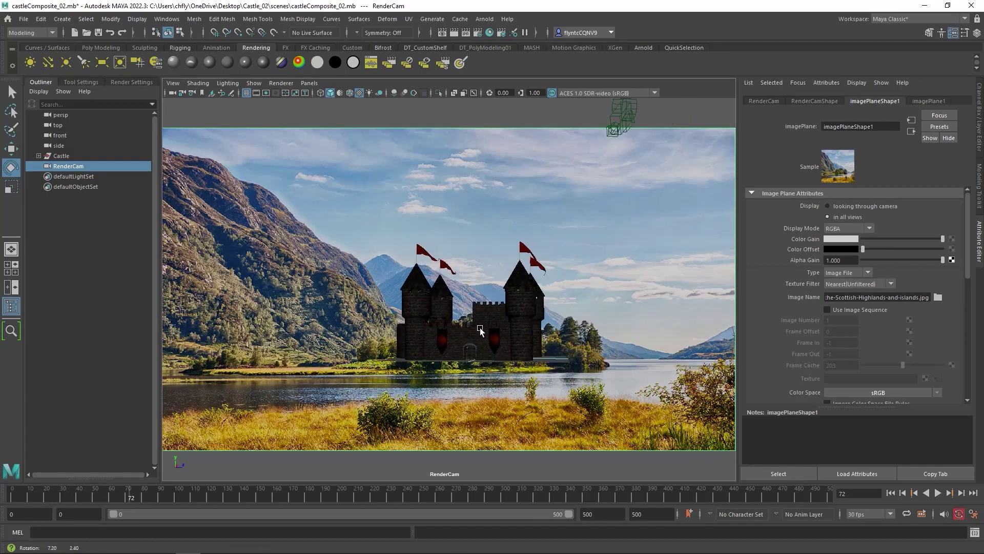
pyautogui.keyDown('alt'); pyautogui.moveTo(478, 328); pyautogui.dragTo(368, 333, button='middle'); pyautogui.keyUp('alt')
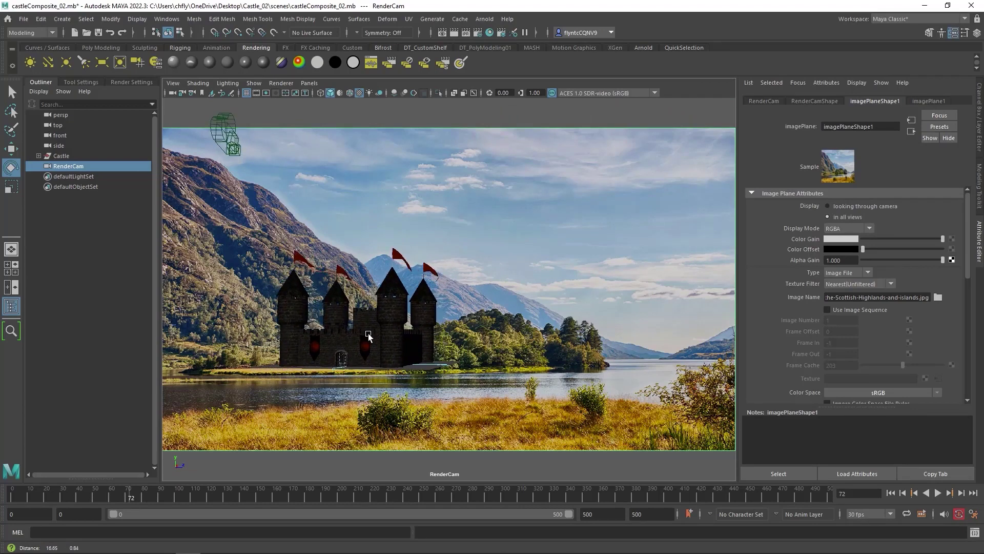
pyautogui.keyDown('alt'); pyautogui.moveTo(368, 334); pyautogui.dragTo(358, 362, button='right'); pyautogui.keyUp('alt')
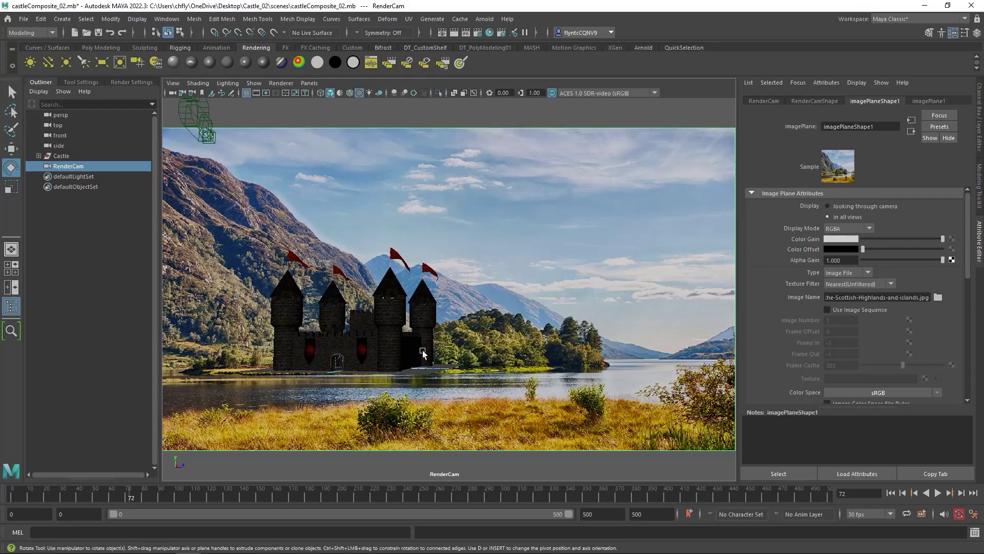
pyautogui.click(248, 95)
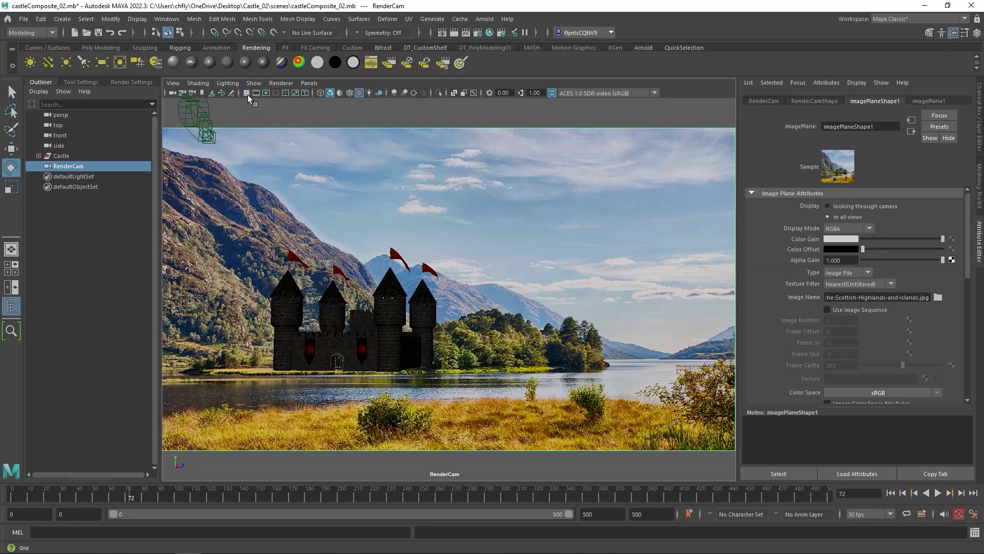
pyautogui.keyDown('alt'); pyautogui.moveTo(302, 179); pyautogui.dragTo(367, 342); pyautogui.keyUp('alt')
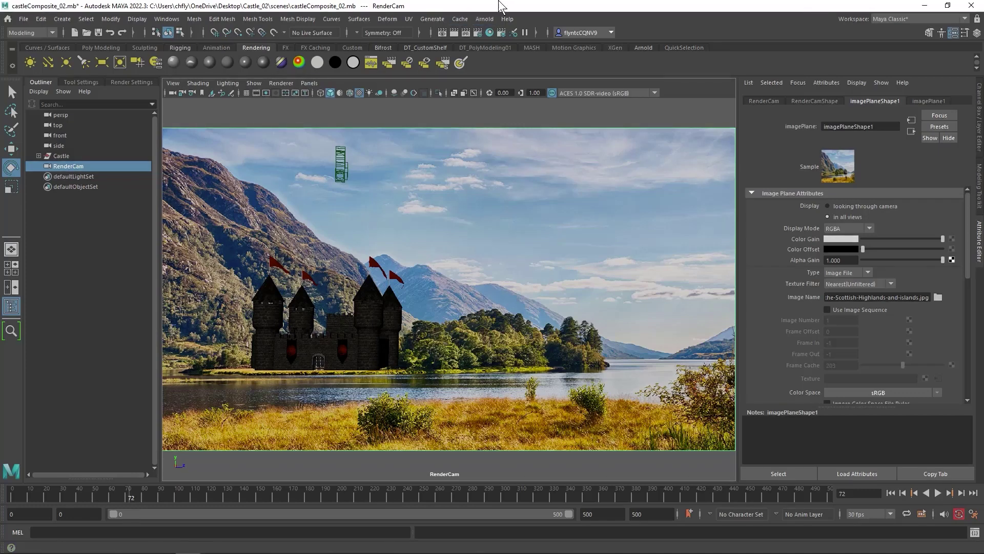
# - Add an Arnold Skydome Light to the scene
pyautogui.click(487, 21)
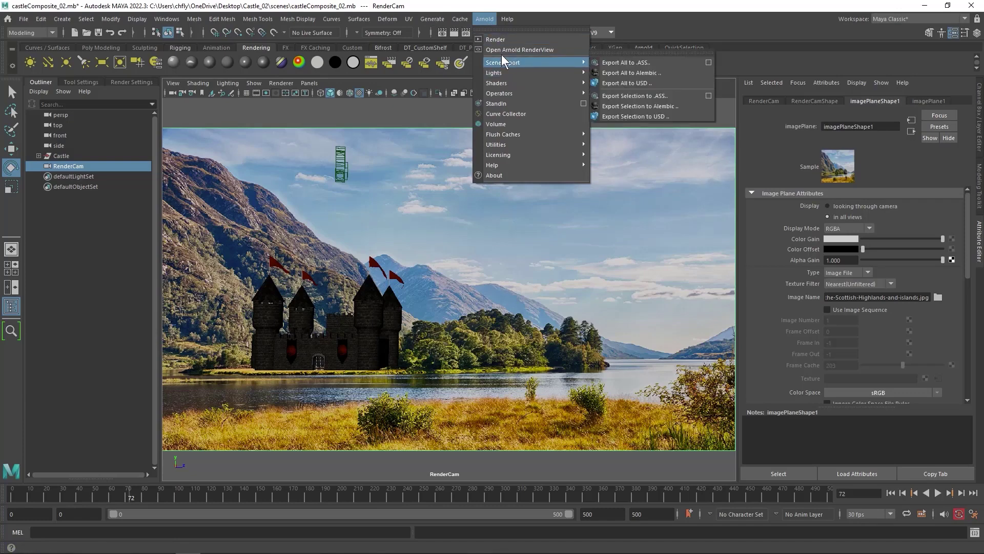
pyautogui.moveTo(515, 70)
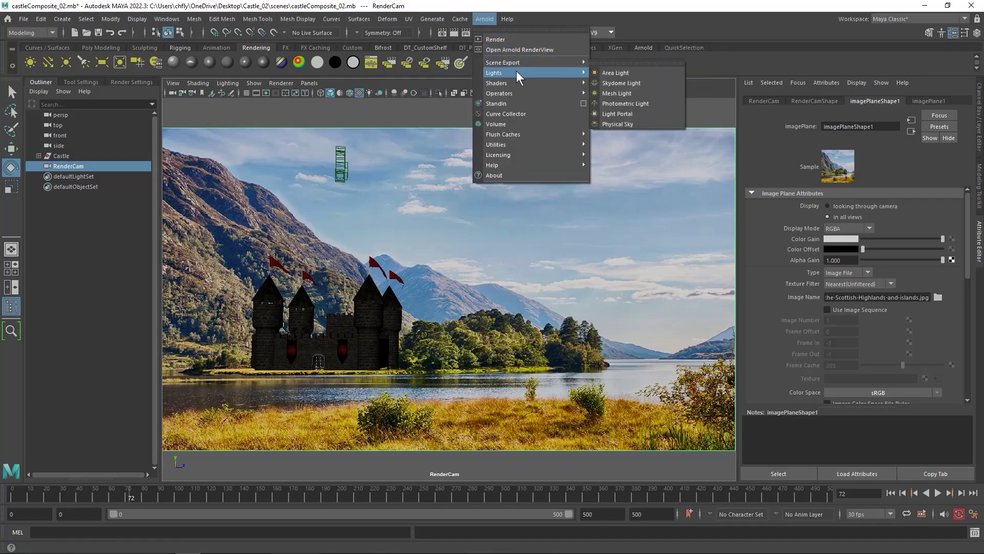
pyautogui.click(621, 83)
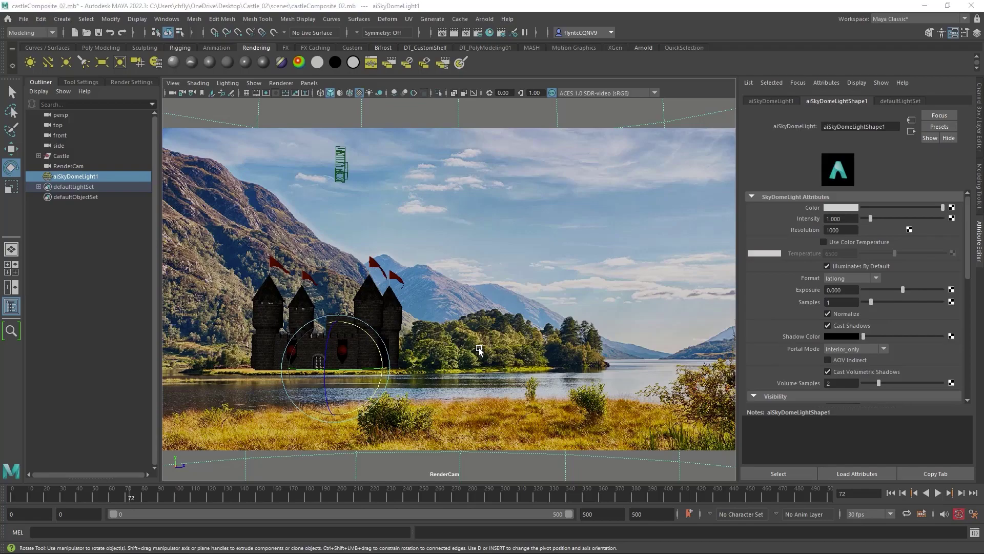
# - Switch to Poly Haven in the browser, browse the Outdoor HDRIs and open Scythian Tombs 2
pyautogui.hotkey('alt', 'Tab')
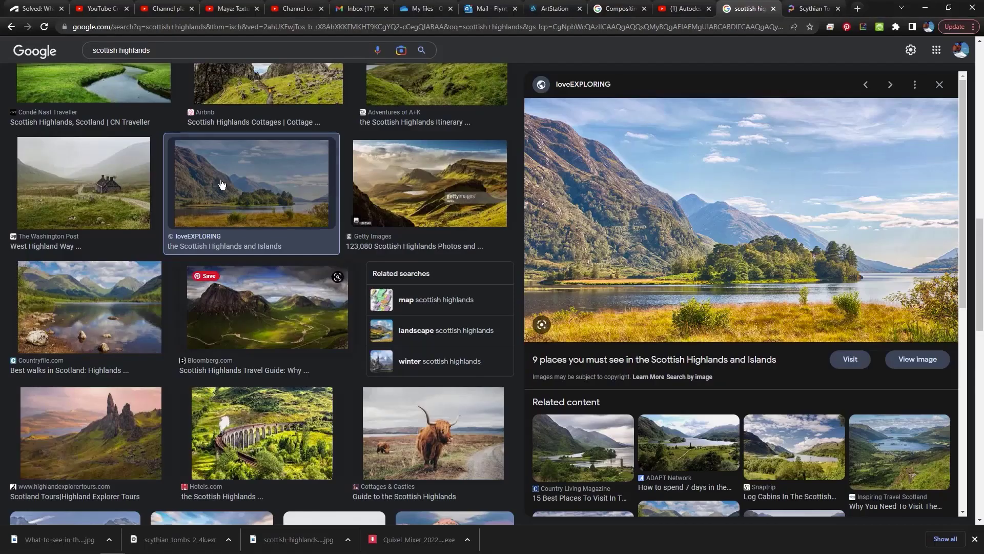
pyautogui.click(812, 11)
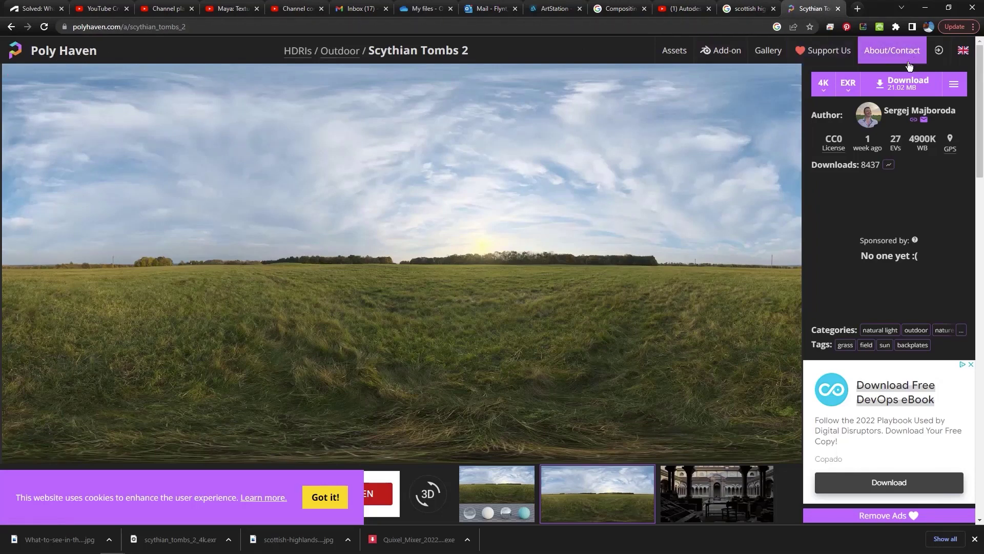
pyautogui.click(301, 53)
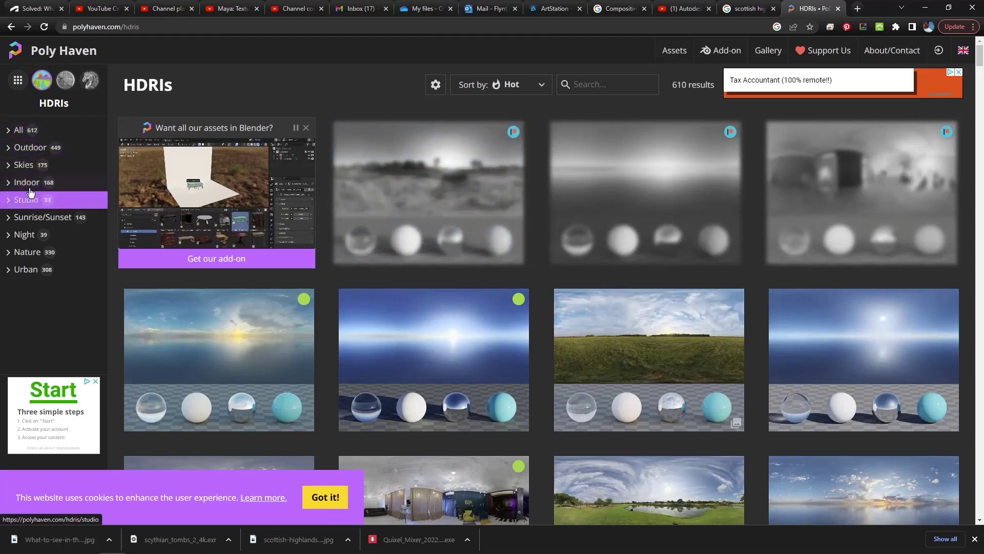
pyautogui.click(28, 149)
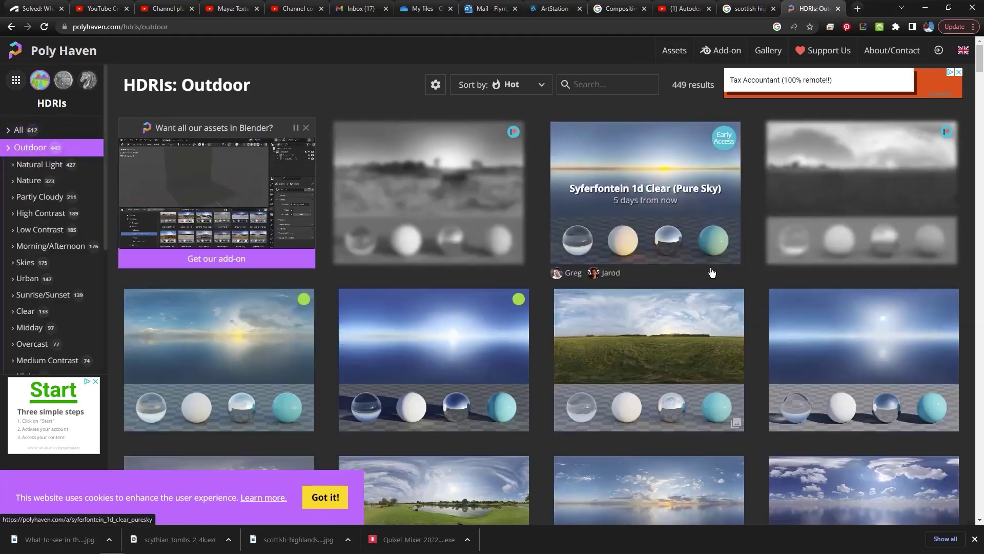
pyautogui.click(661, 348)
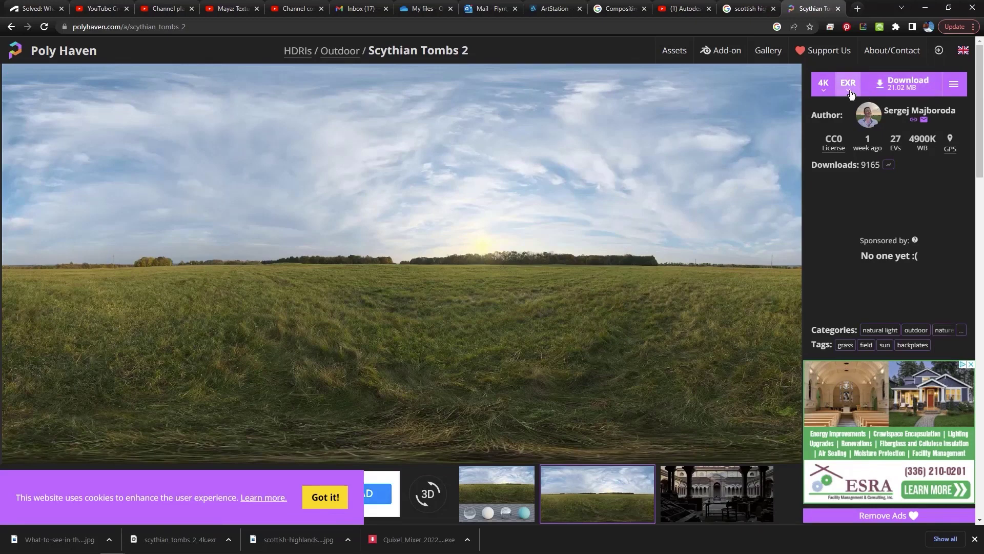
# - Download the HDRI as a 4K EXR named scythian_tombs_2_4k into Castle_02's sourceimages folder, and return to Maya
pyautogui.moveTo(849, 90)
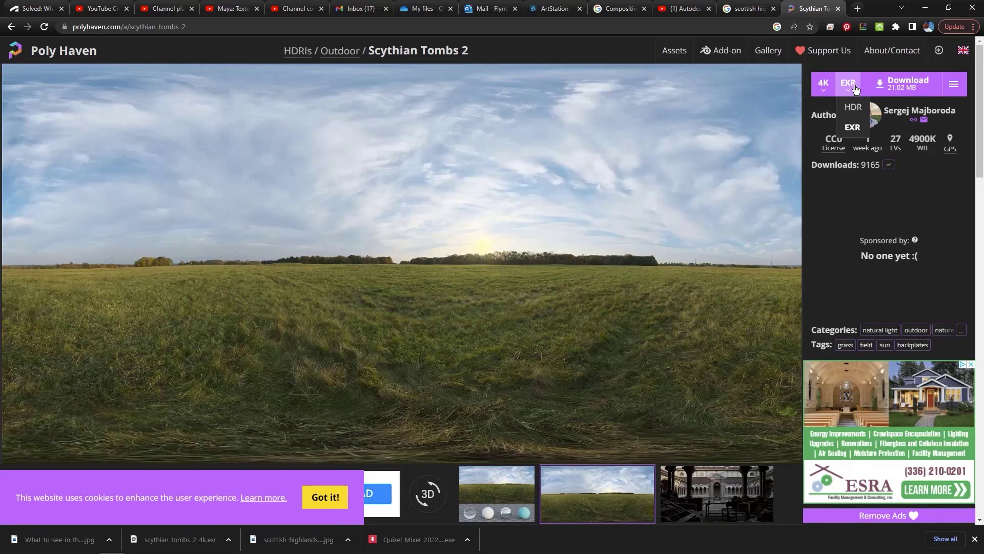
pyautogui.click(896, 86)
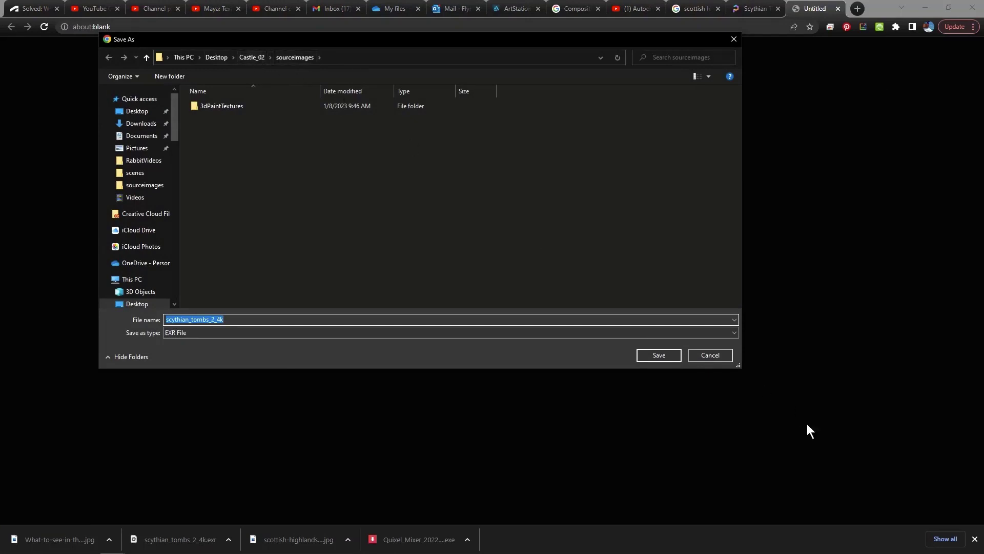
pyautogui.click(658, 355)
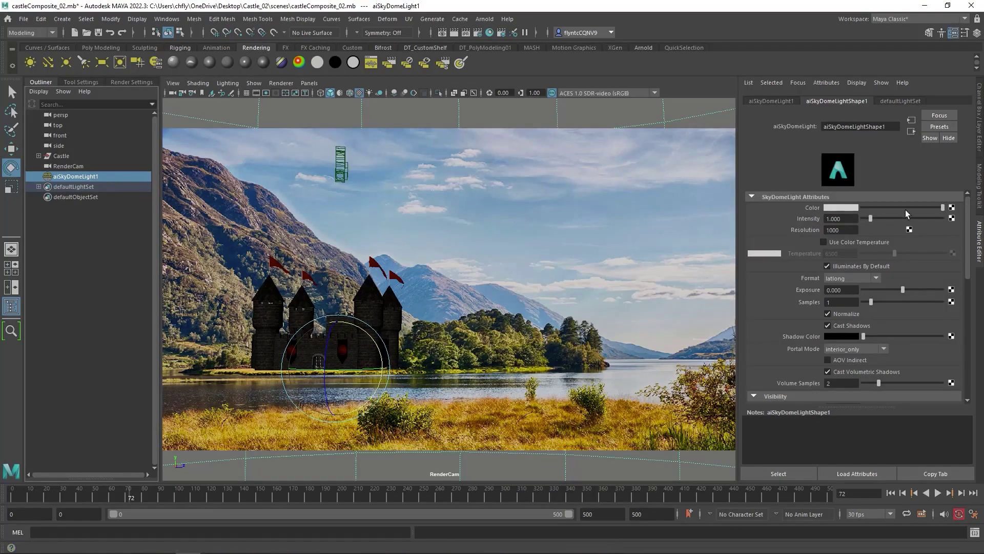
# - Connect a File texture to the skydome light's color and load scythian_tombs_2_4k.exr from the sourceimages folder
pyautogui.click(952, 207)
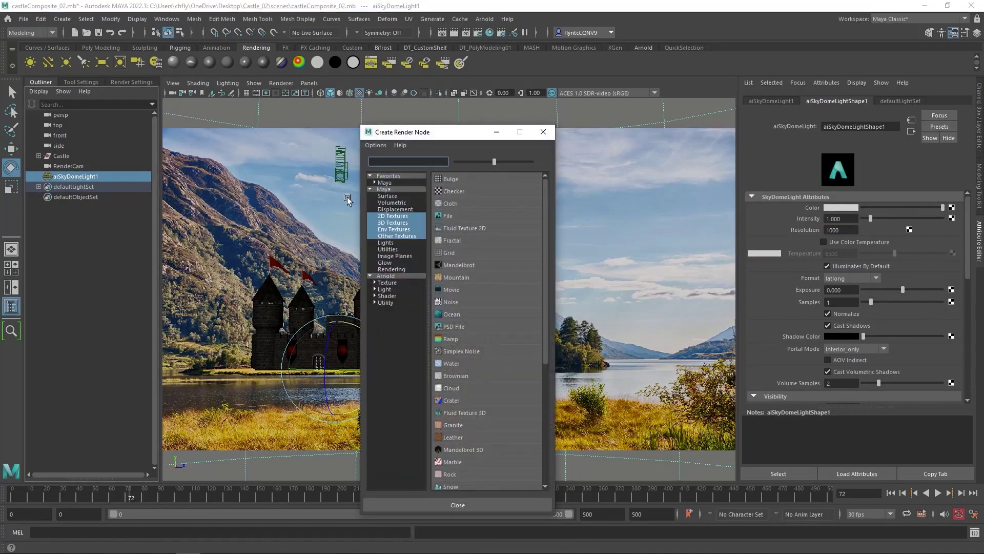
pyautogui.click(439, 217)
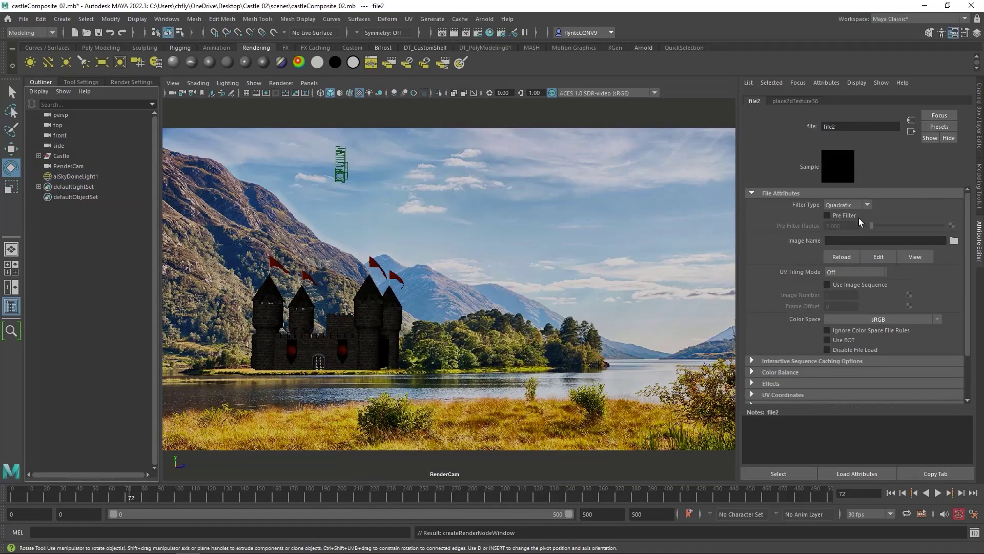
pyautogui.click(954, 241)
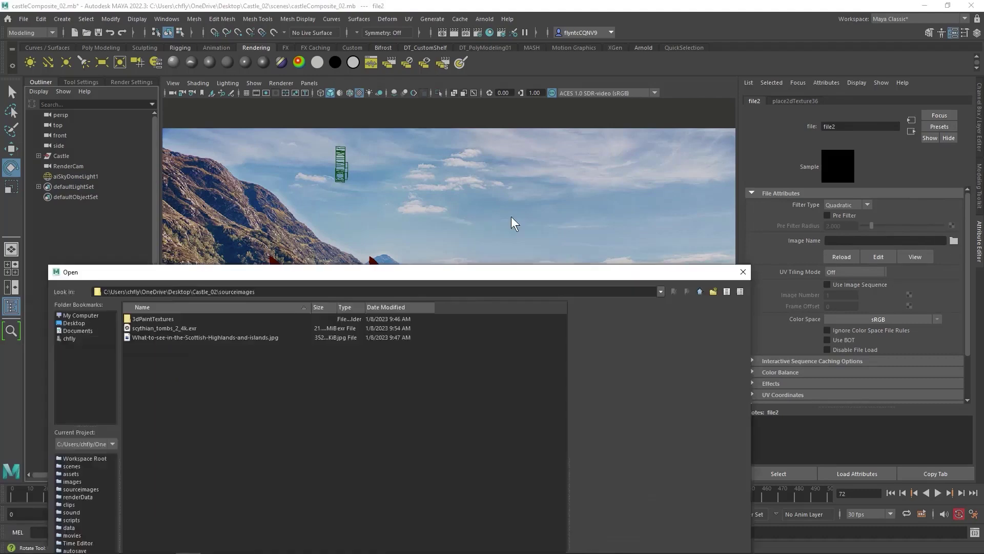
pyautogui.moveTo(367, 271); pyautogui.dragTo(528, 58)
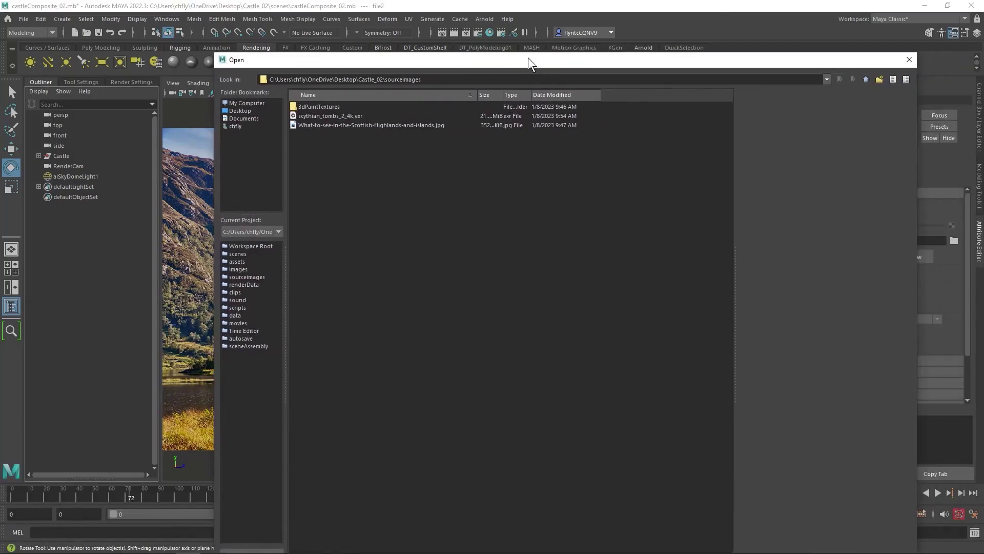
pyautogui.click(323, 117)
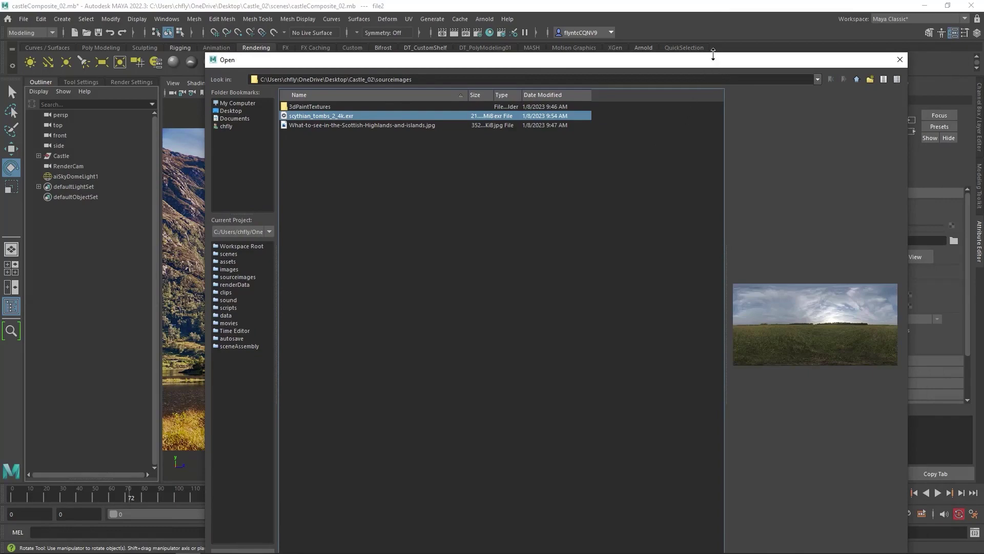
pyautogui.moveTo(713, 51); pyautogui.dragTo(713, 175)
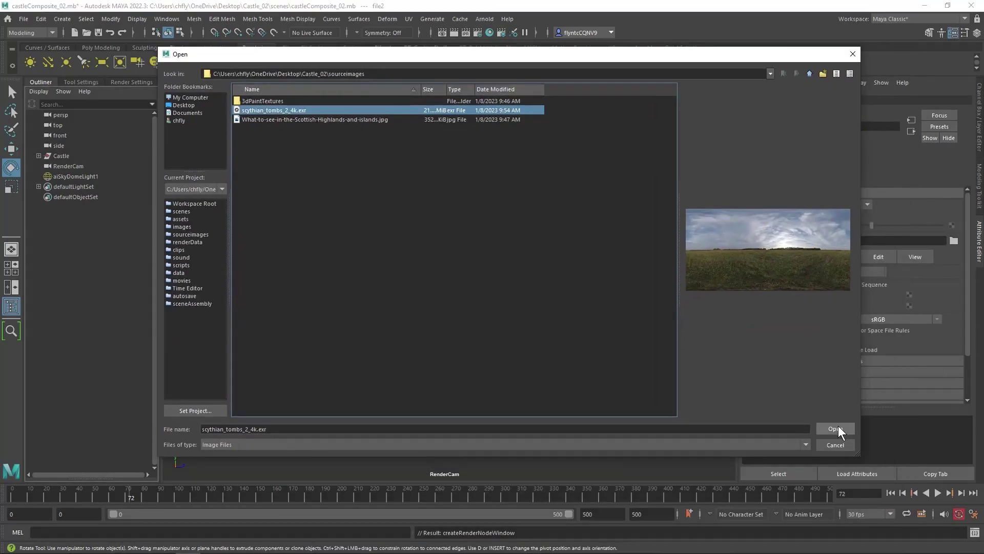
pyautogui.click(835, 428)
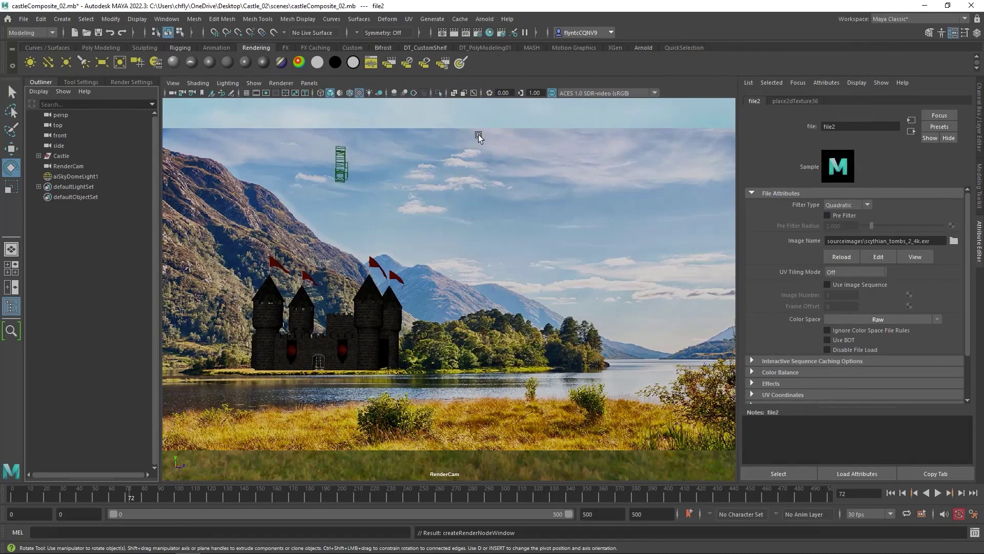
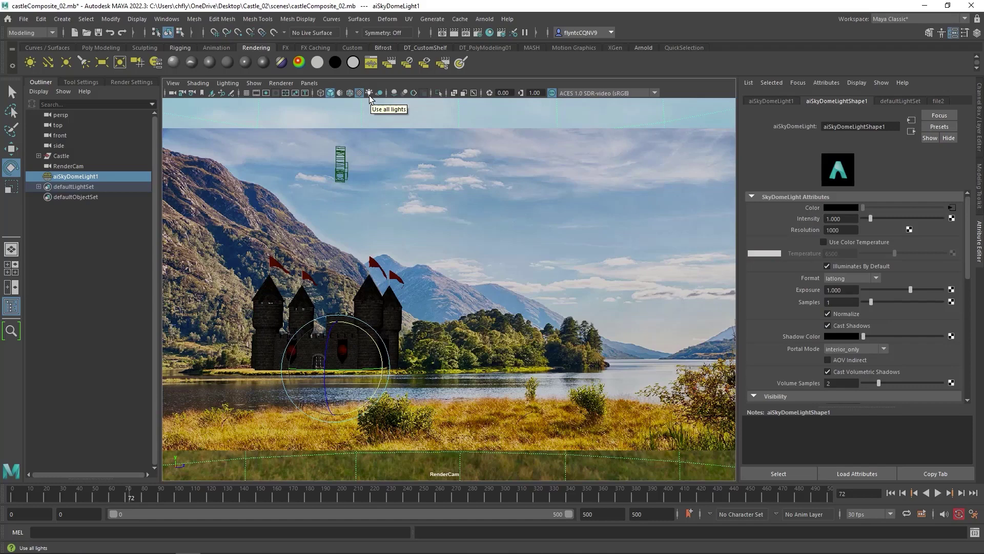
# - Light the viewport with all scene lights and set the skydome light's exposure to about 0.33
pyautogui.click(369, 95)
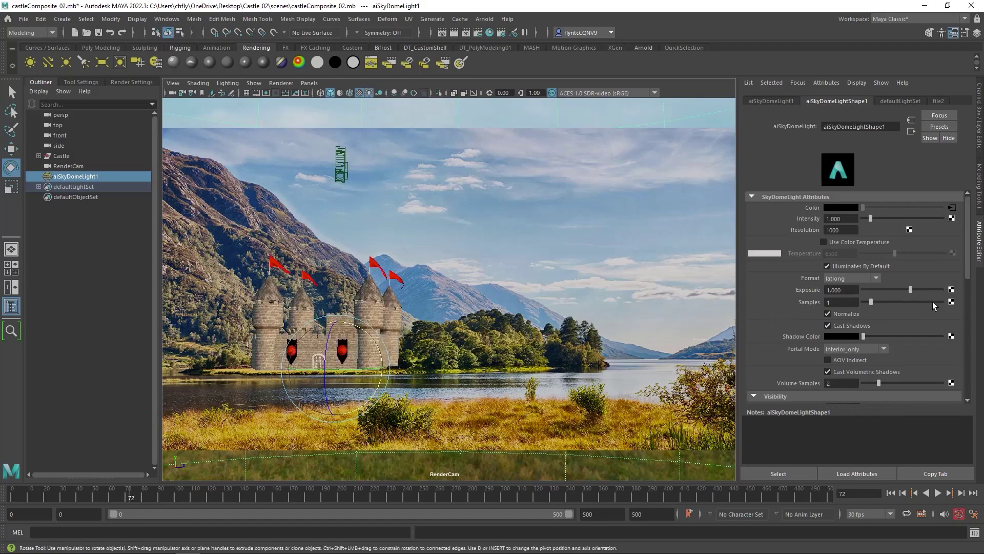
pyautogui.moveTo(912, 287); pyautogui.dragTo(905, 287)
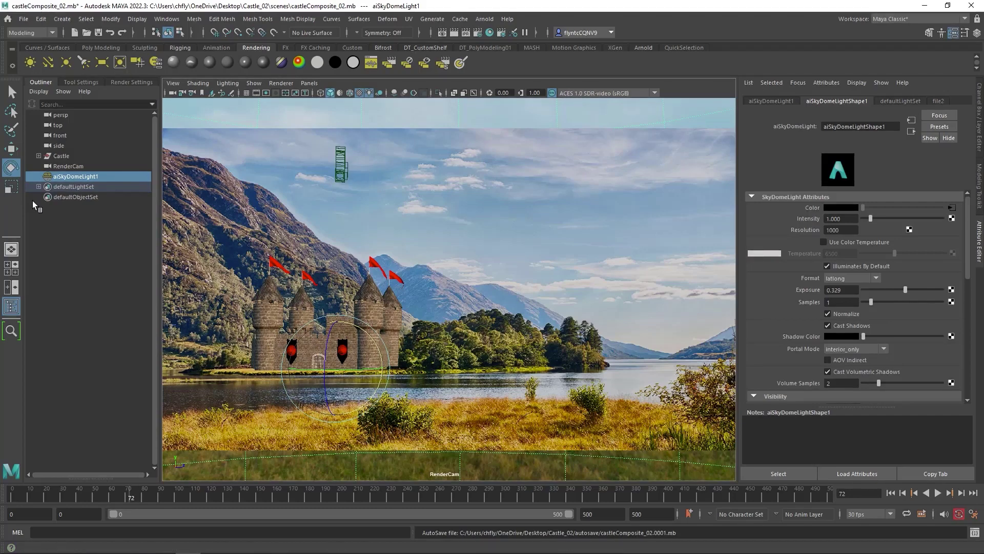
# - Create a polygon plane under the castle and scale it up uniformly to about 102 as a wide ground surface
pyautogui.click(96, 47)
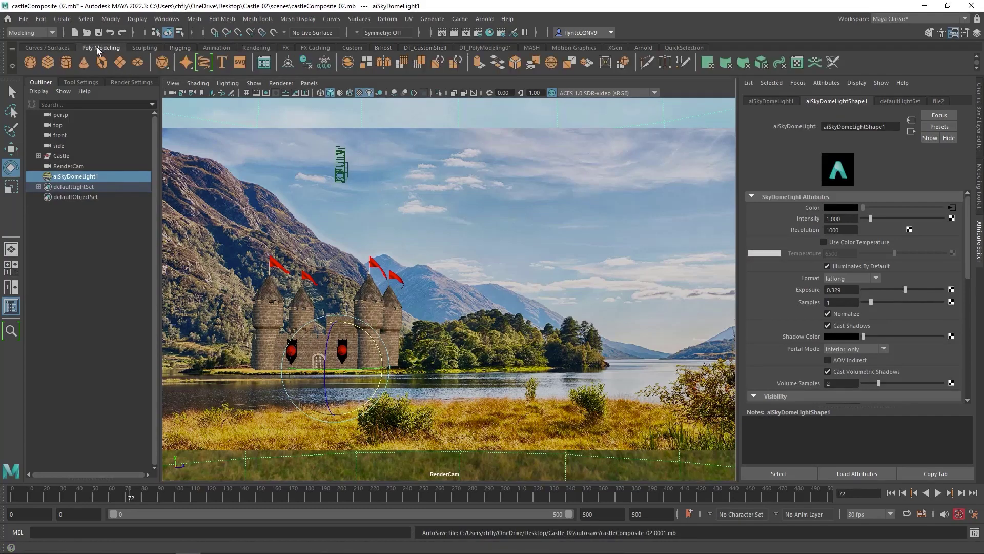
pyautogui.click(119, 62)
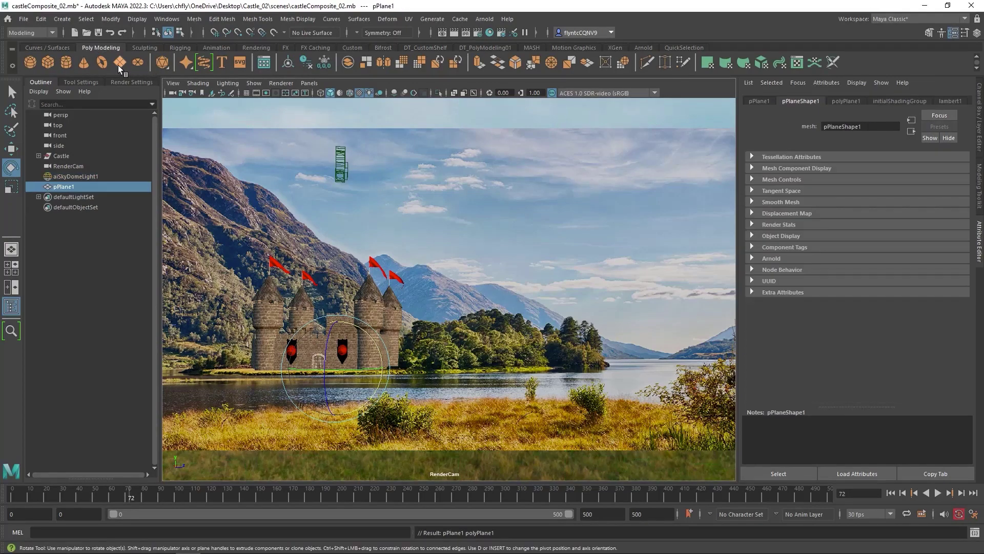
pyautogui.click(10, 187)
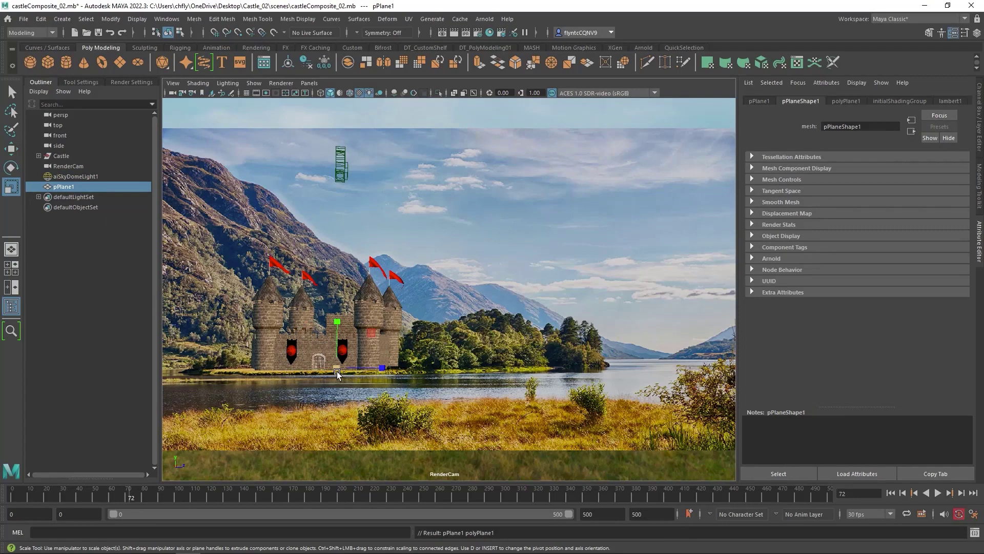
pyautogui.moveTo(337, 371); pyautogui.dragTo(822, 339)
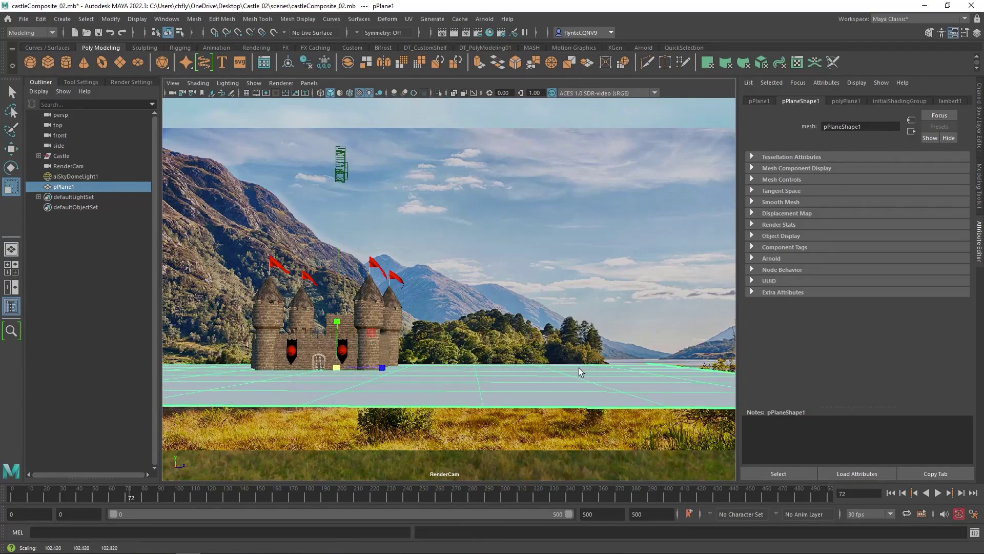
# - Set the ground plane's width and height subdivisions to 1
pyautogui.click(851, 102)
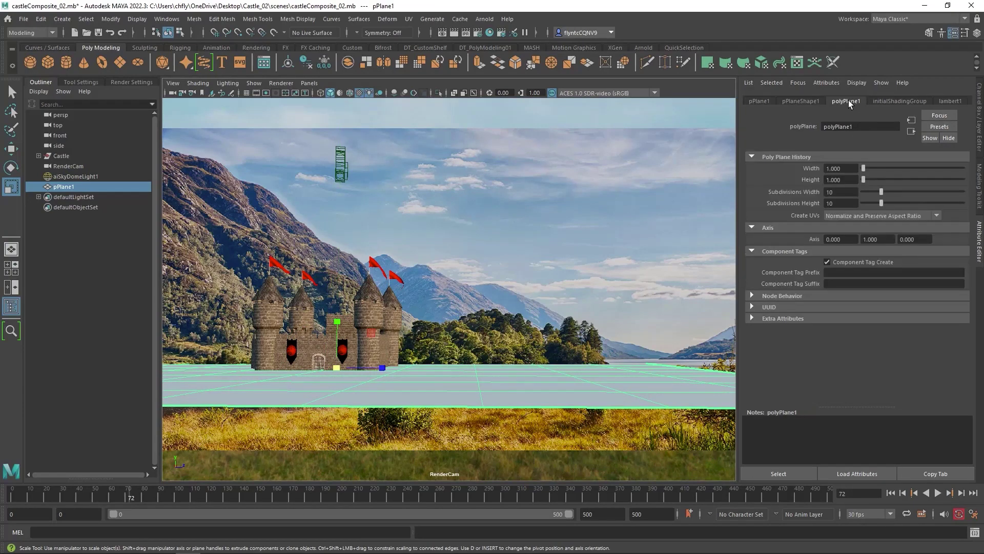
pyautogui.doubleClick(845, 193)
pyautogui.write('1')
pyautogui.press('Tab')
pyautogui.write('1')
pyautogui.press('Tab')
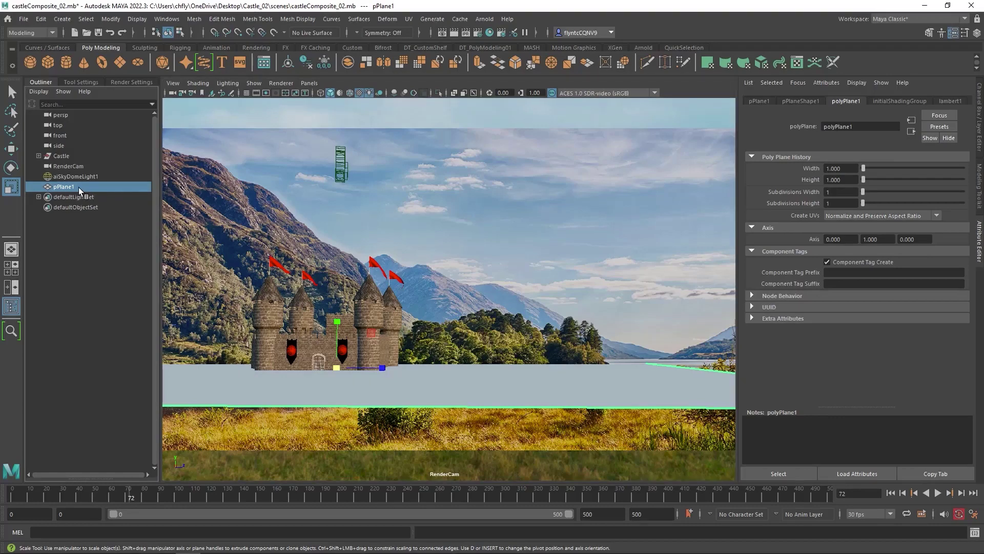
# - Assign a new aiShadowMatte material to the ground plane
pyautogui.rightClick(450, 143)
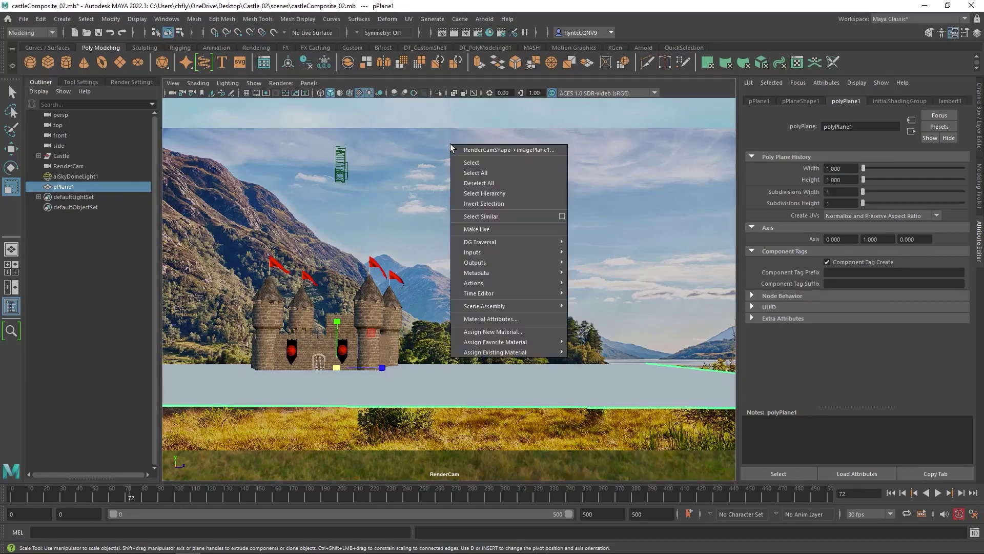
pyautogui.click(490, 331)
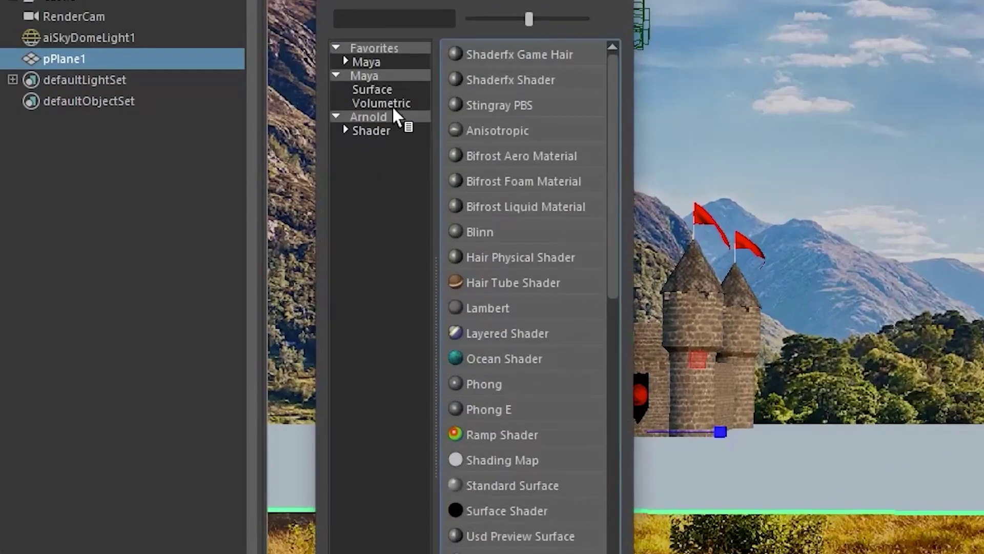
pyautogui.click(395, 116)
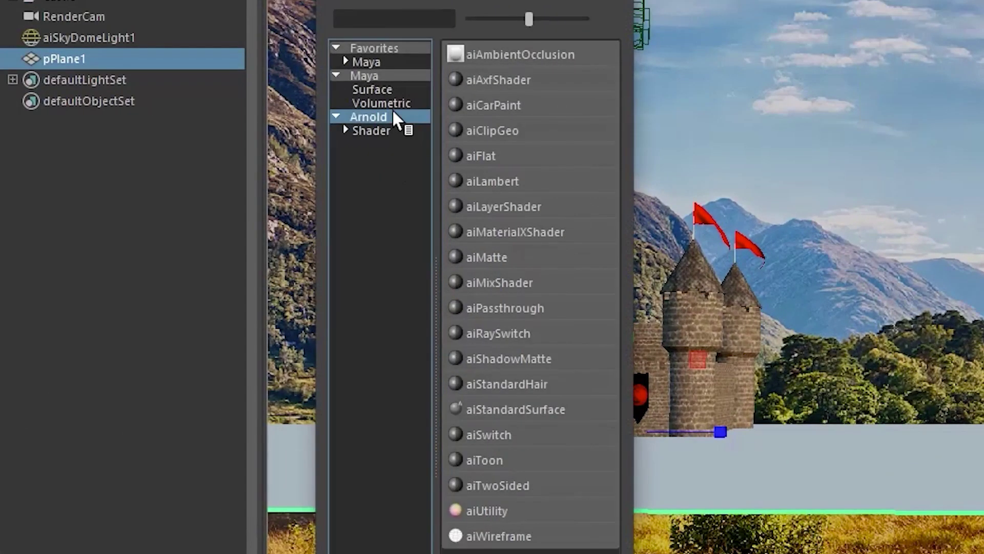
pyautogui.click(536, 356)
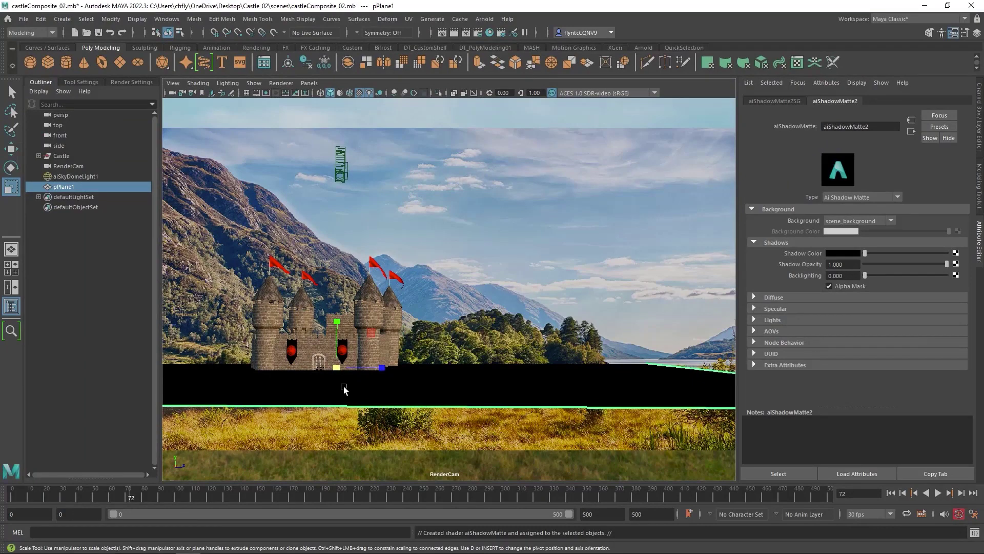
# - Switch the RenderCam viewport's renderer to Arnold and clear the selection
pyautogui.click(280, 83)
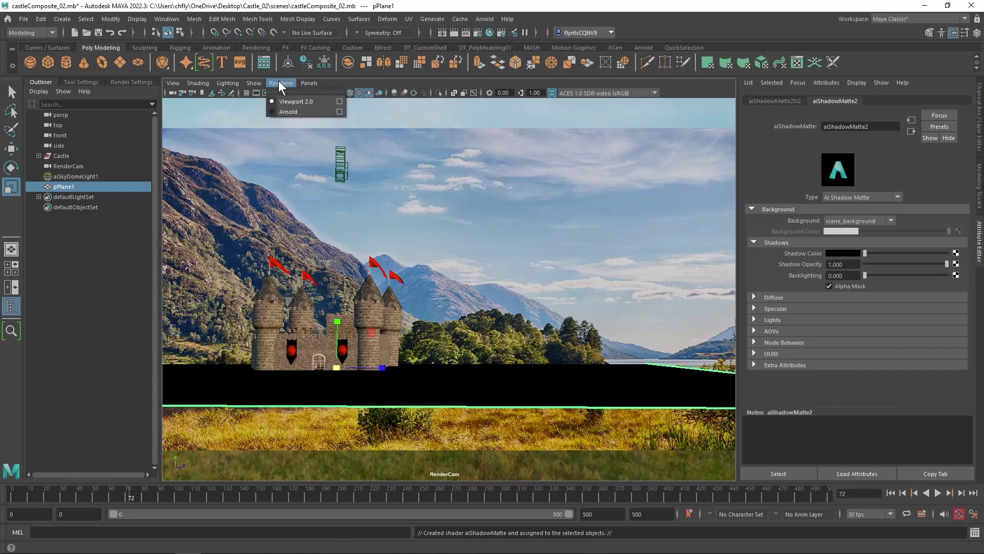
pyautogui.click(291, 111)
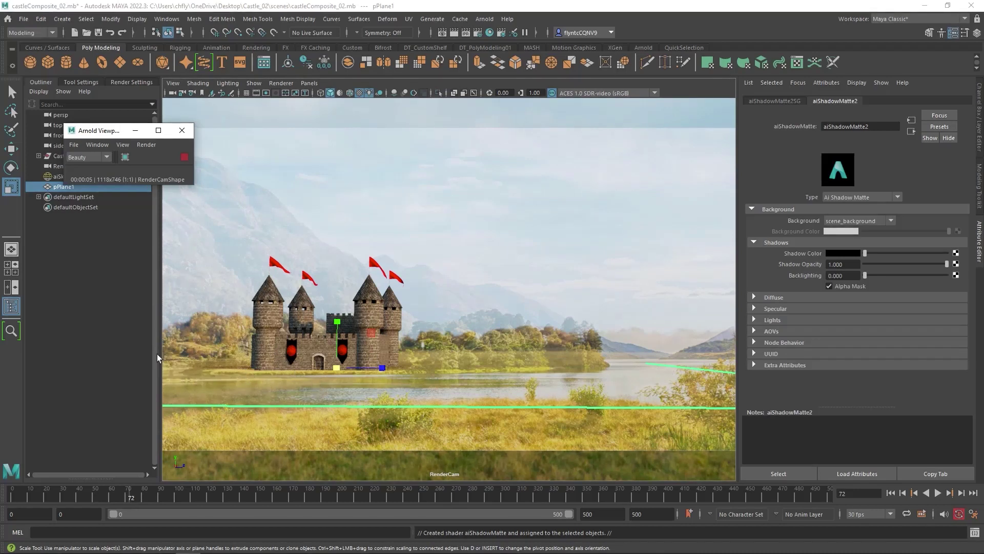
pyautogui.click(89, 303)
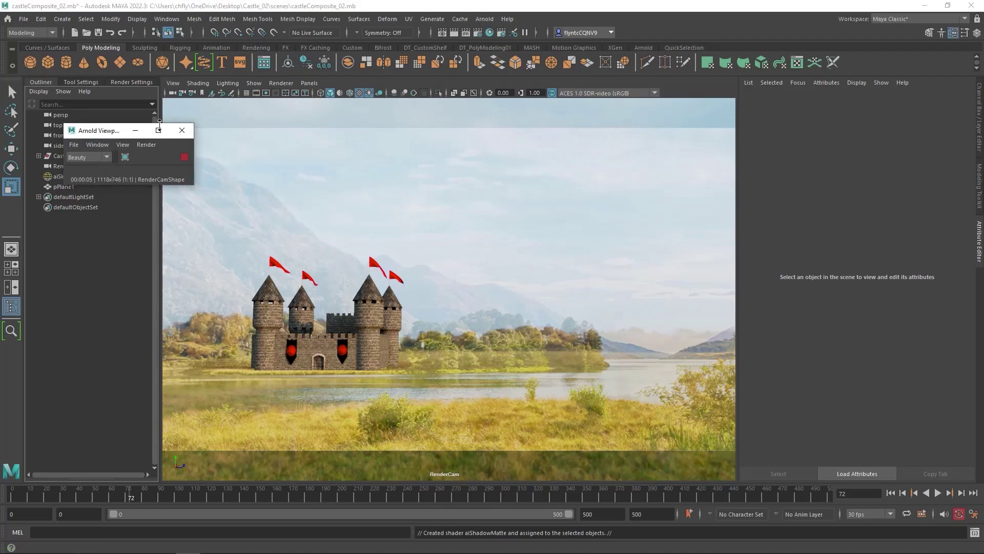
# - Set the skydome light's camera visibility to 0 so the HDRI does not cover the background photo
pyautogui.click(55, 176)
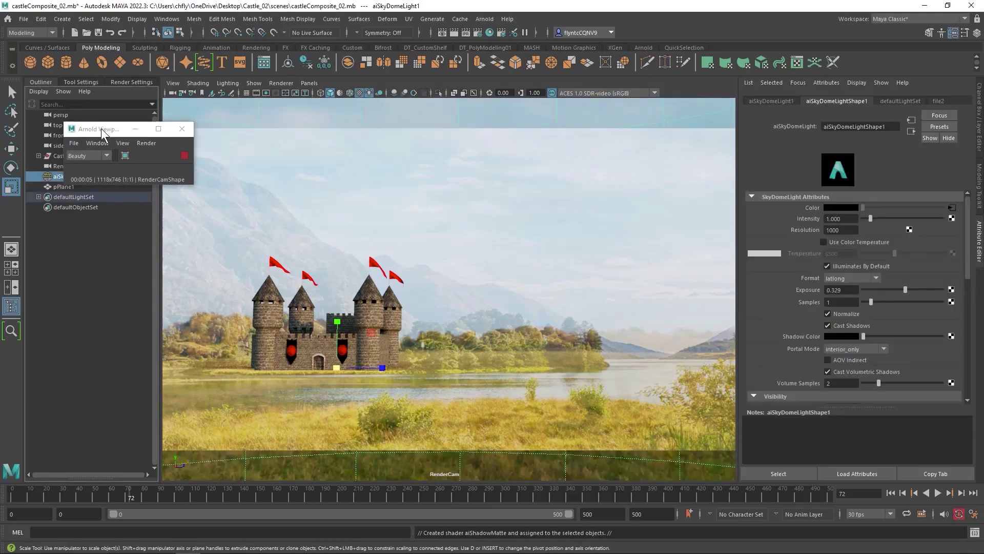
pyautogui.moveTo(100, 128); pyautogui.dragTo(168, 111)
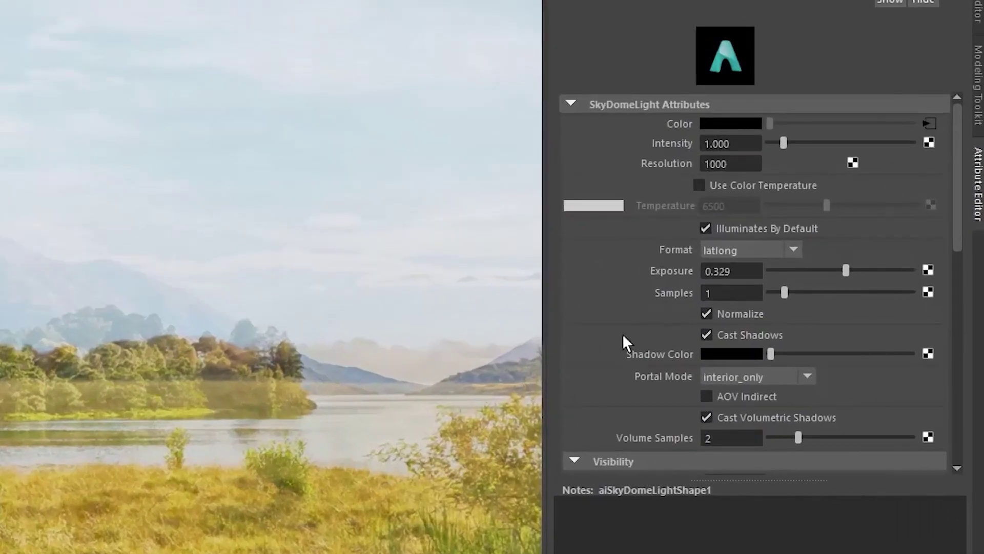
pyautogui.scroll(-5, 623, 333)
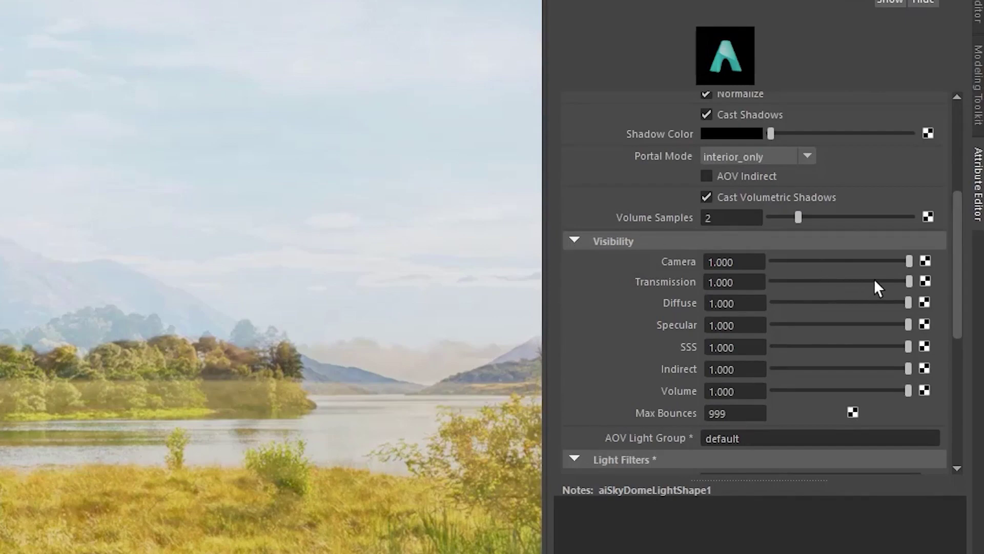
pyautogui.moveTo(910, 261); pyautogui.dragTo(808, 252)
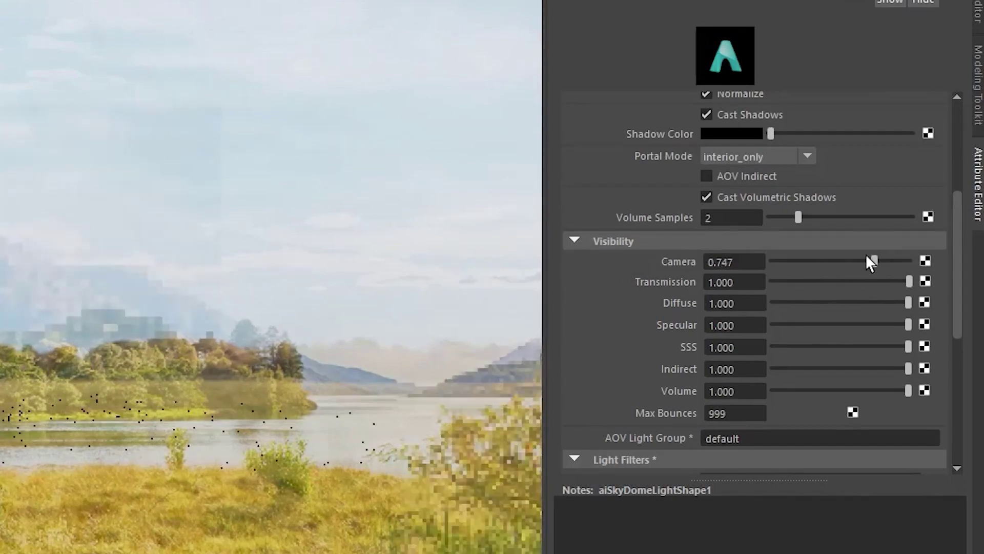
pyautogui.moveTo(884, 279); pyautogui.dragTo(854, 281)
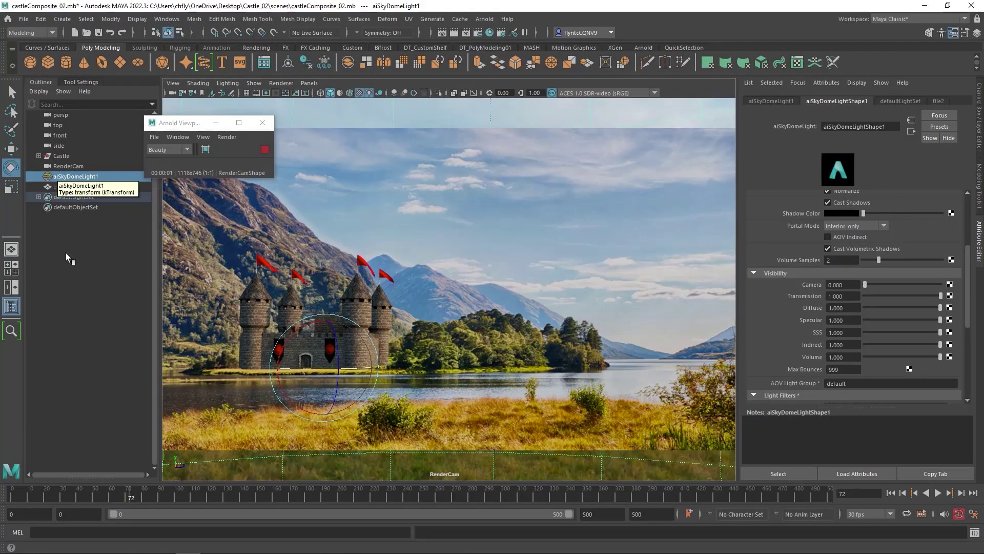
# - Try rotating the skydome light around its vertical axis to change the castle's lighting direction, and undo the rotation
pyautogui.click(74, 316)
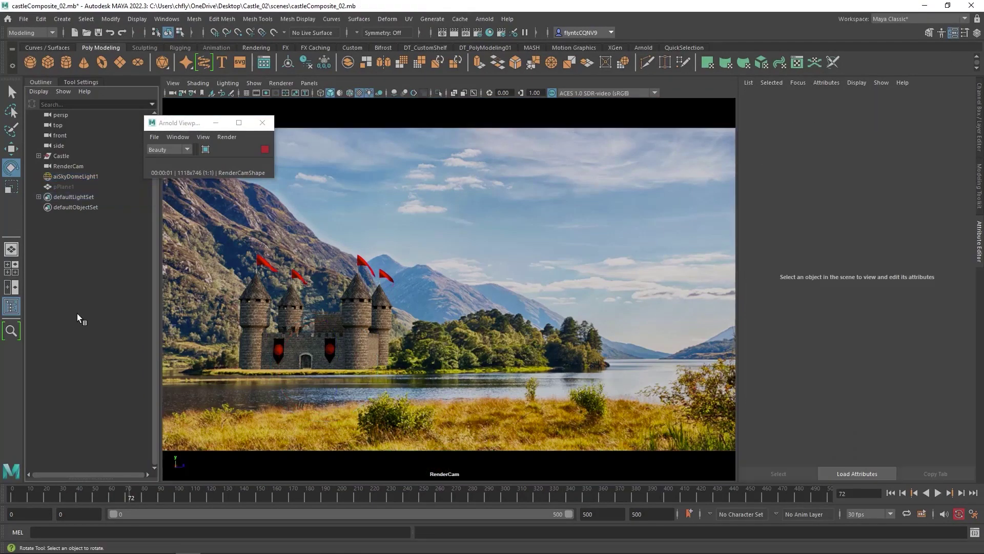
pyautogui.click(439, 117)
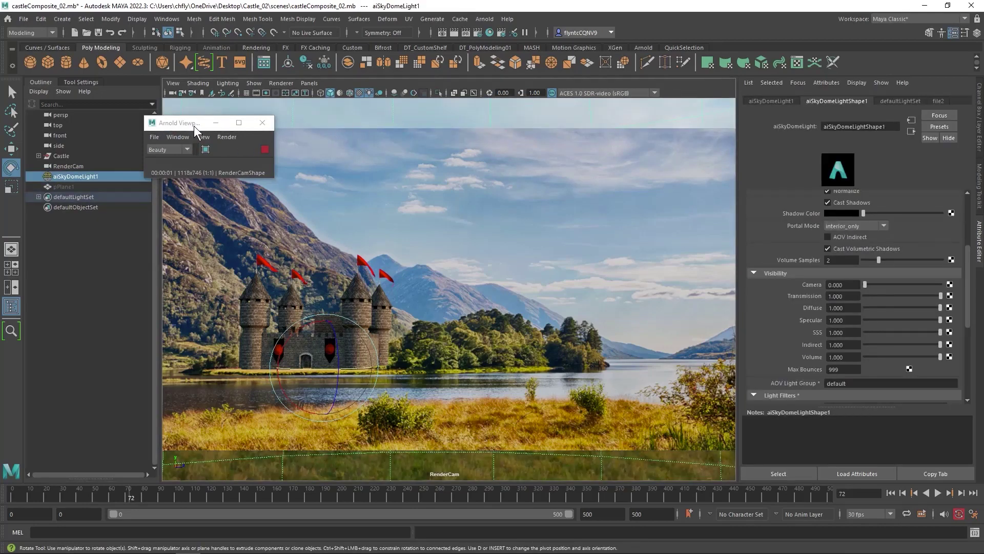
pyautogui.moveTo(195, 125); pyautogui.dragTo(185, 122)
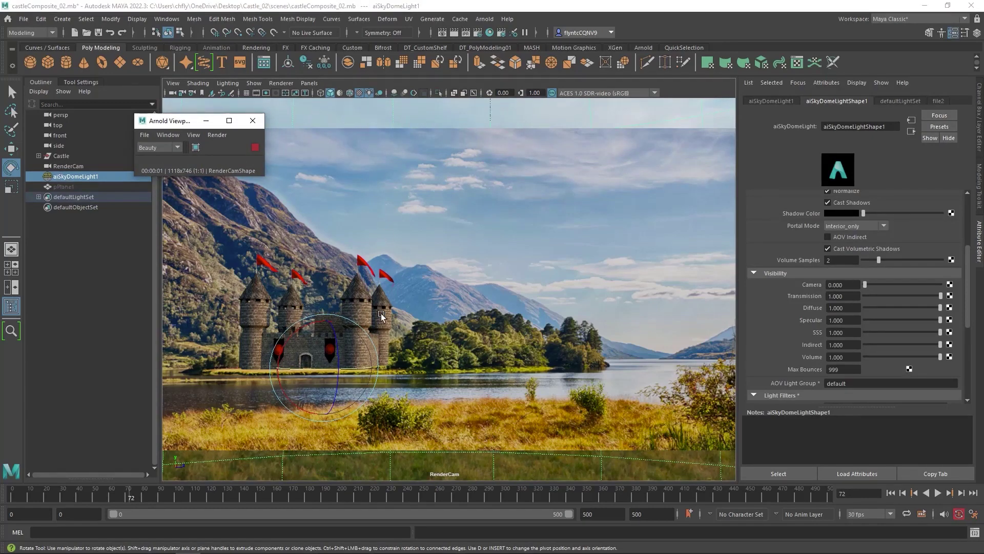
pyautogui.moveTo(335, 327); pyautogui.dragTo(254, 376)
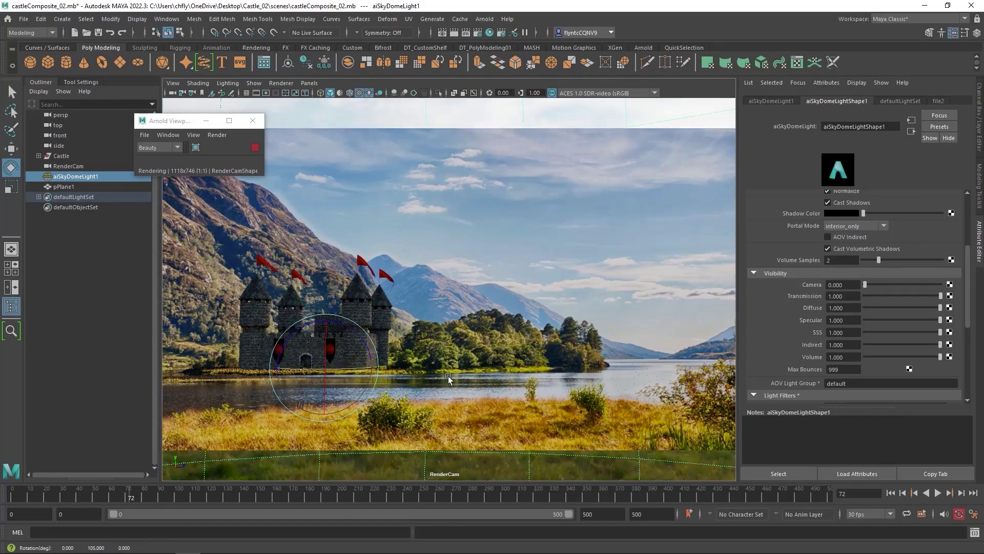
pyautogui.hotkey('ctrl', 'z')
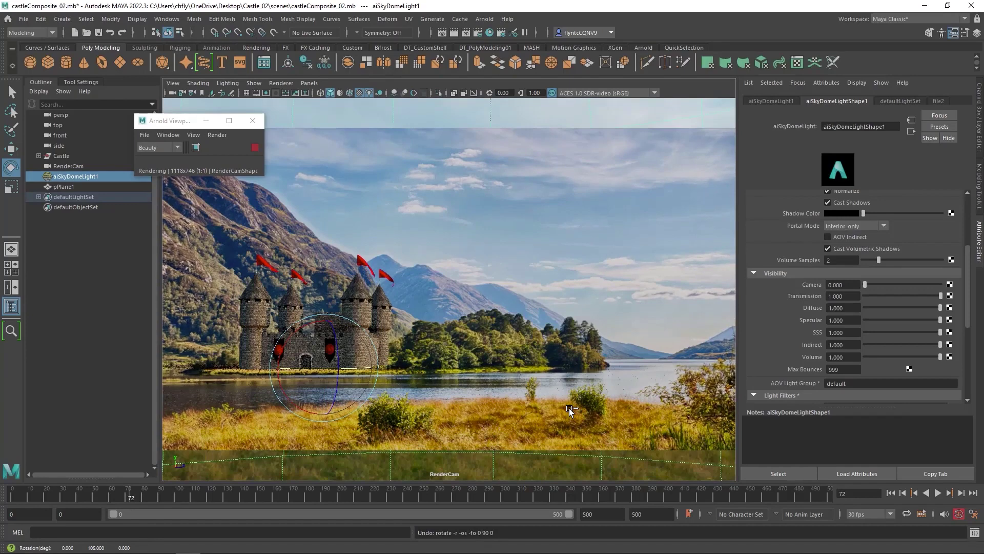
pyautogui.hotkey('ctrl', 'z')
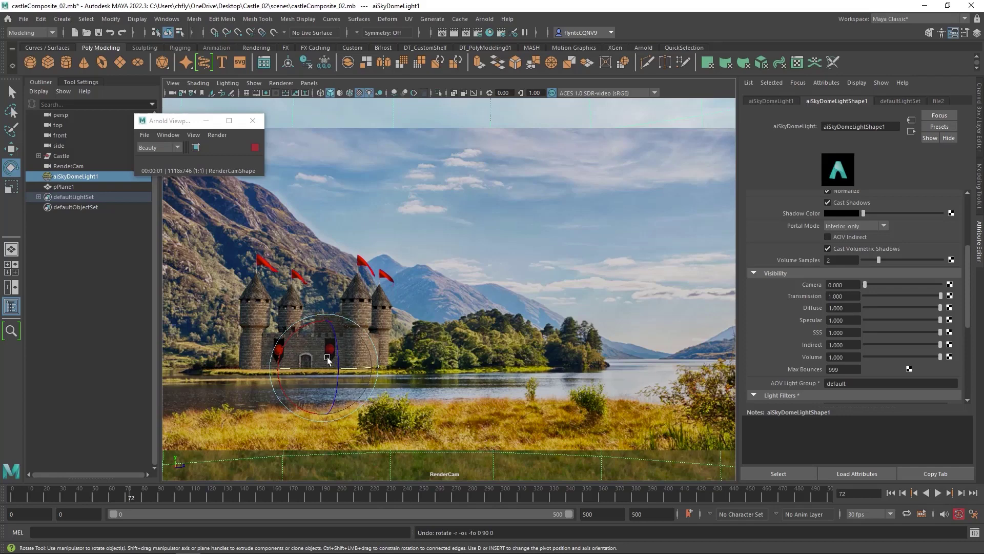
pyautogui.moveTo(169, 120); pyautogui.dragTo(143, 126)
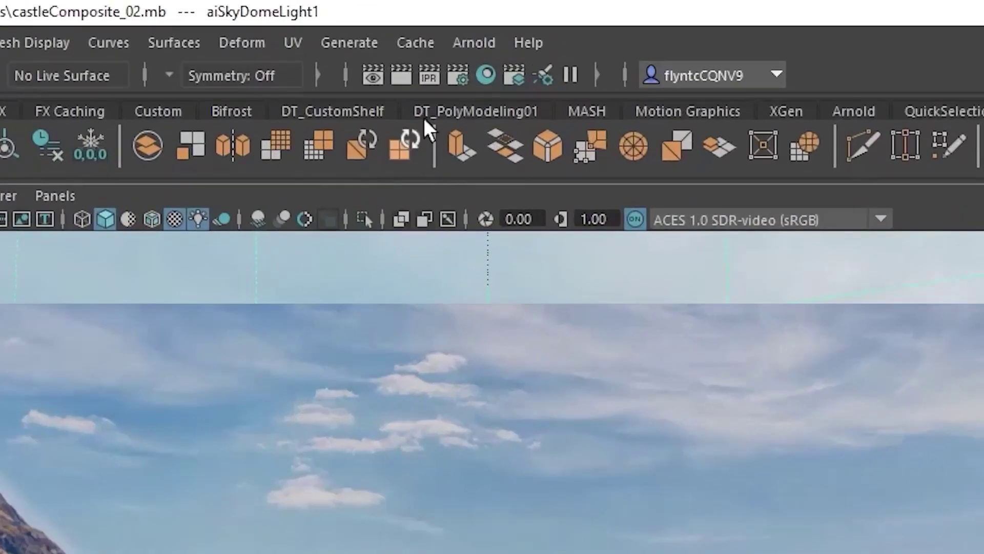
# - Configure the render settings with the jpeg image format and the HD_720 image size preset
pyautogui.click(459, 78)
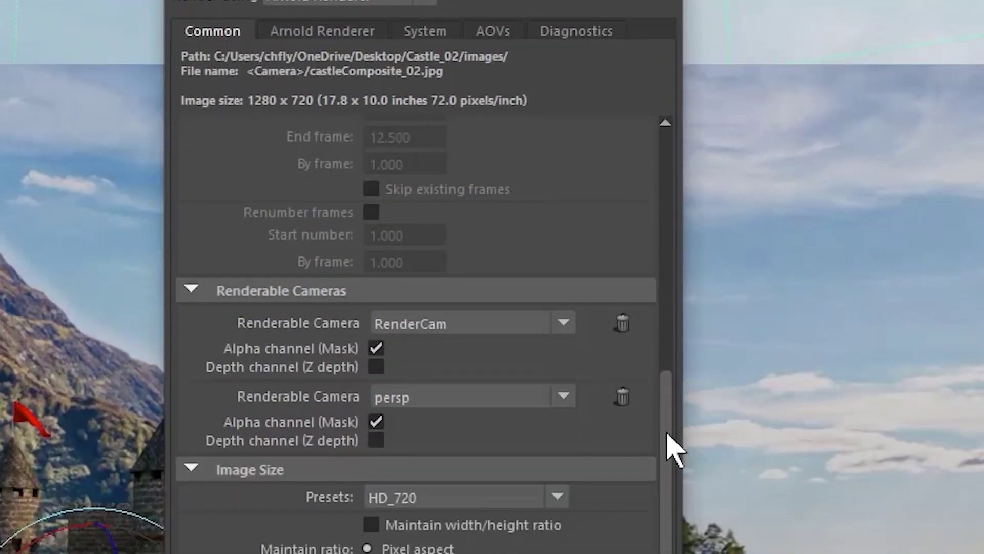
pyautogui.moveTo(668, 446); pyautogui.dragTo(665, 126)
pyautogui.click(470, 193)
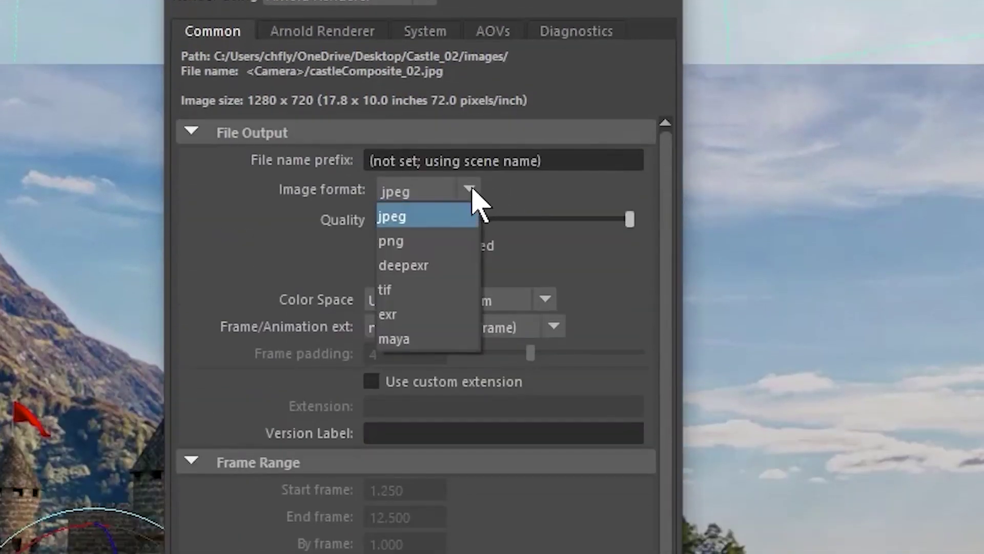
pyautogui.click(471, 194)
pyautogui.moveTo(667, 186); pyautogui.dragTo(698, 546)
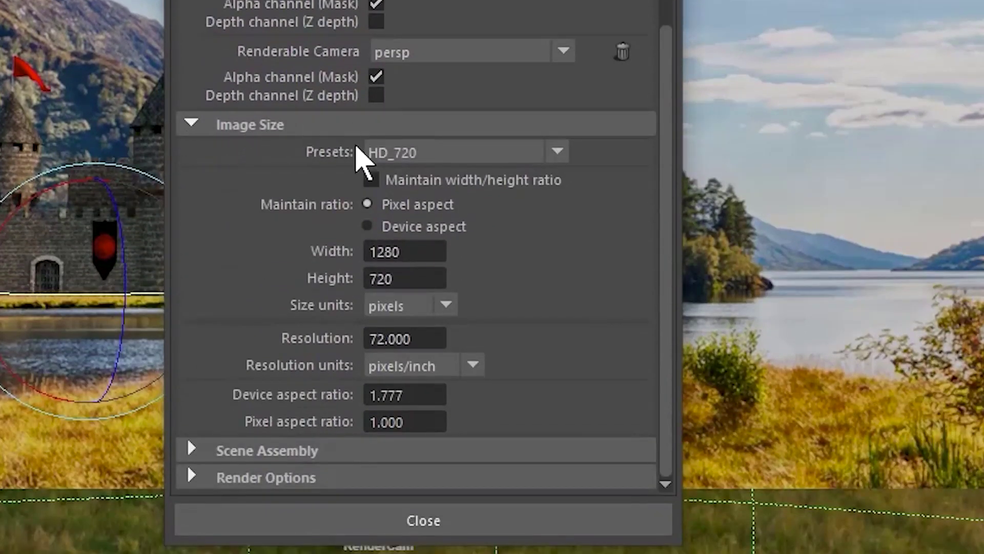
pyautogui.click(546, 151)
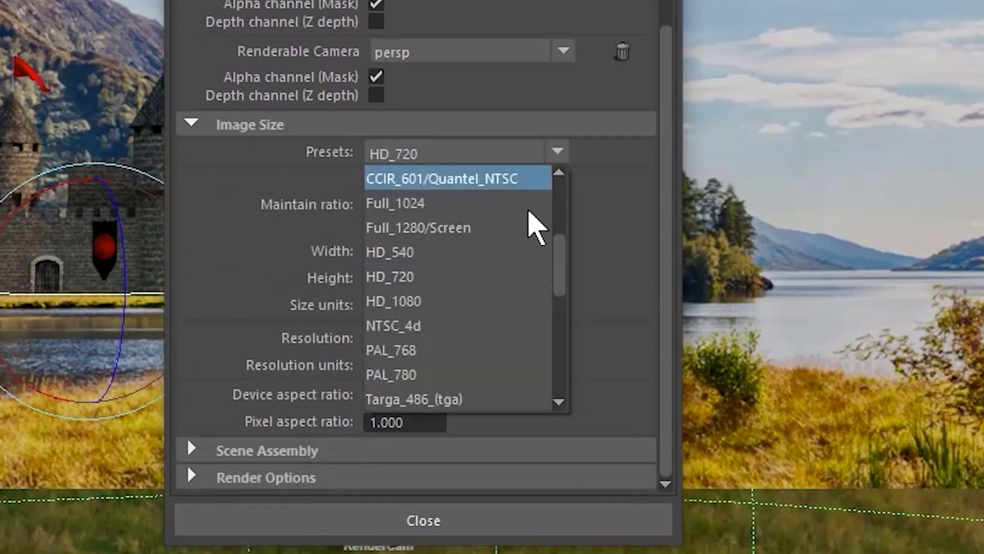
pyautogui.click(444, 276)
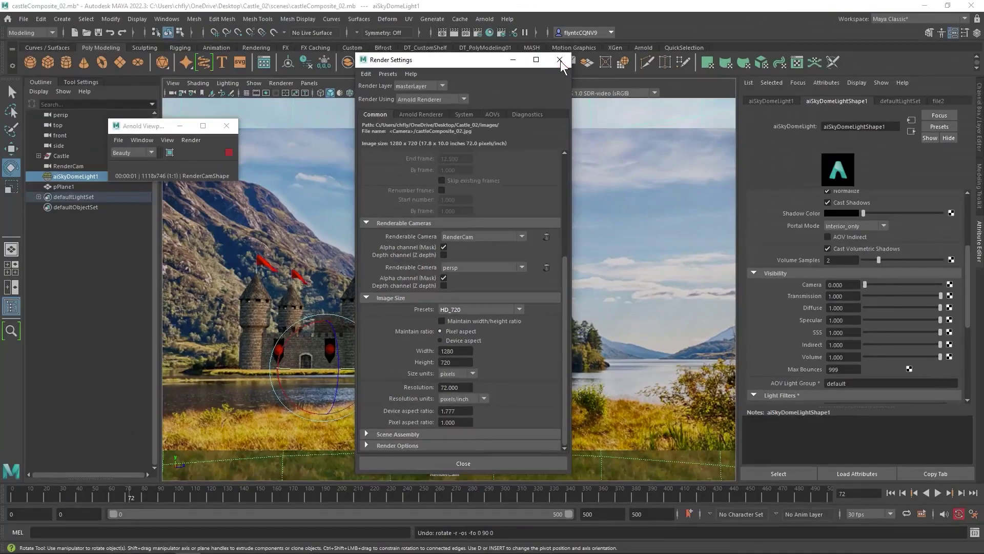
pyautogui.click(559, 61)
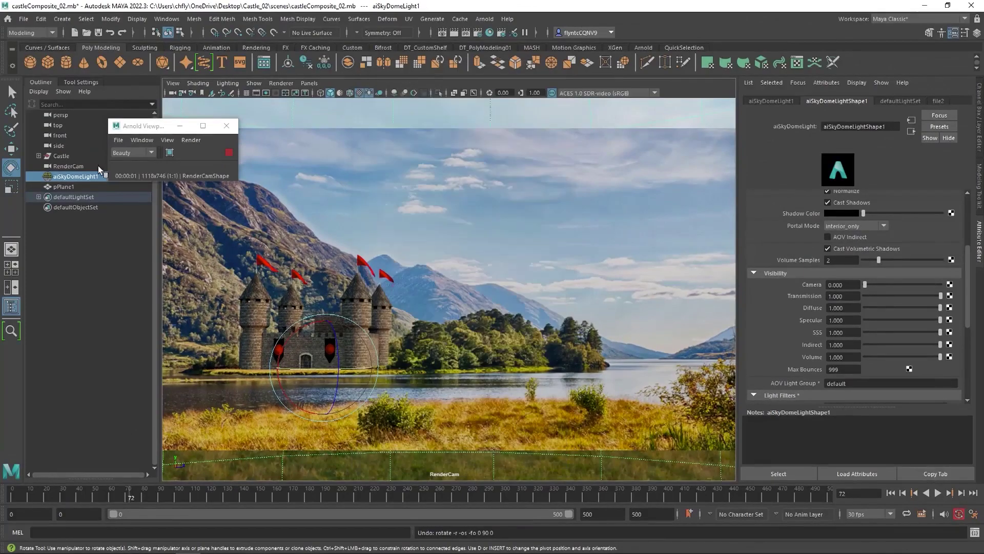
# - Open the Arnold RenderView, render the scene through RenderCam, and enlarge the render window to show the whole frame
pyautogui.moveTo(142, 125); pyautogui.dragTo(154, 116)
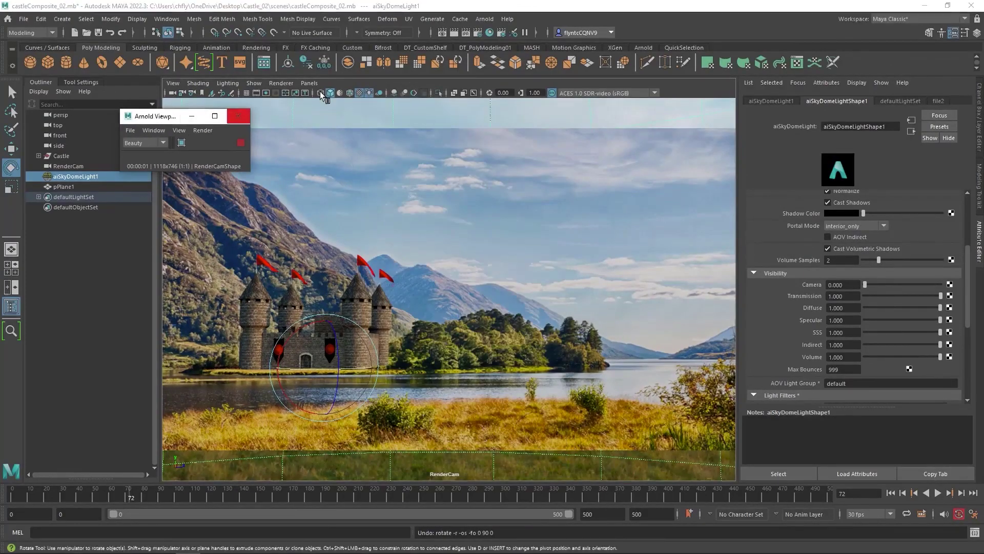
pyautogui.click(484, 19)
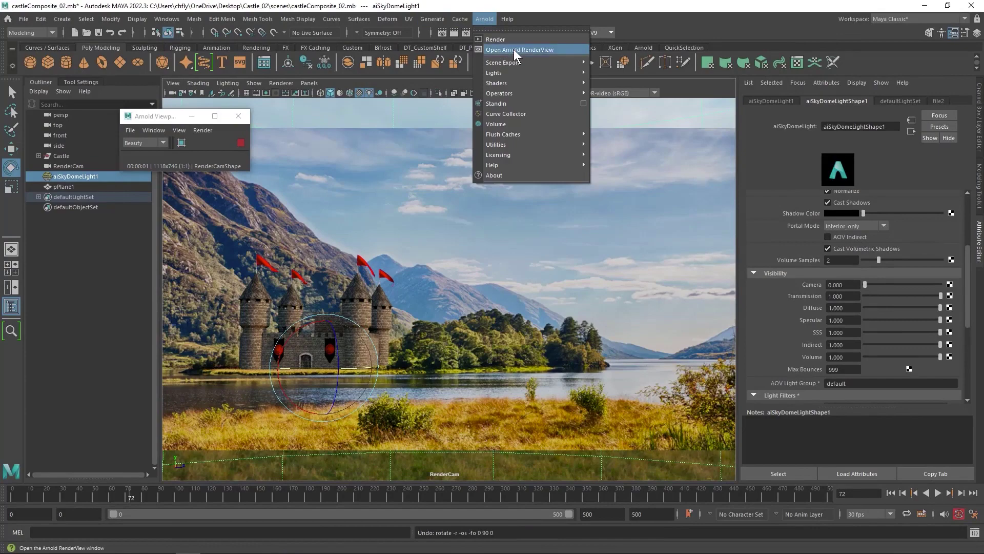
pyautogui.click(514, 49)
pyautogui.moveTo(469, 99); pyautogui.dragTo(507, 78)
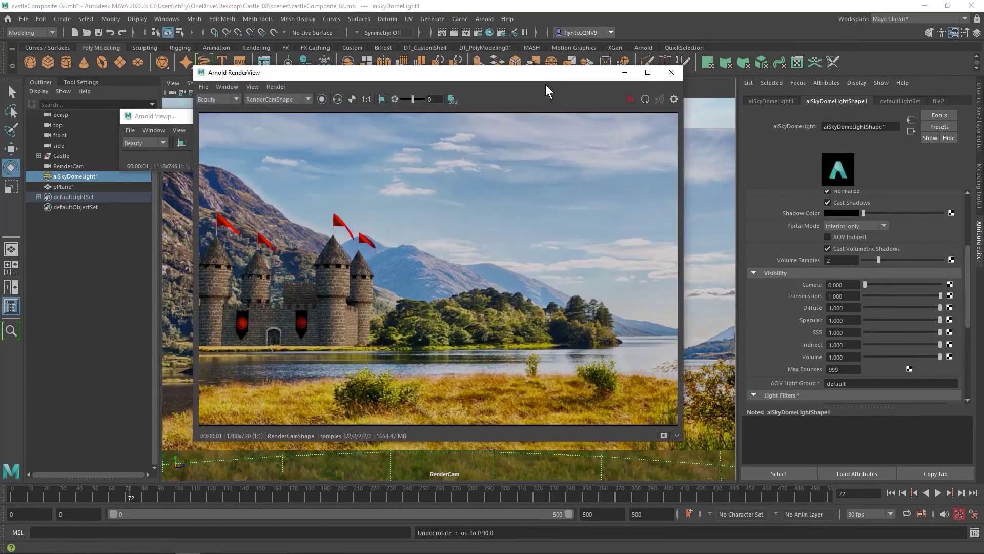
pyautogui.click(644, 98)
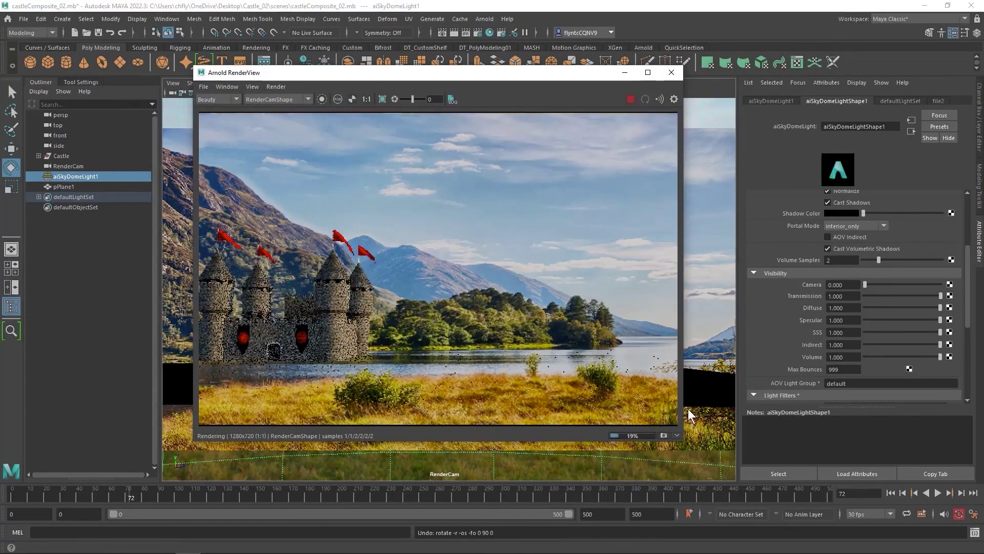
pyautogui.moveTo(678, 440); pyautogui.dragTo(802, 468)
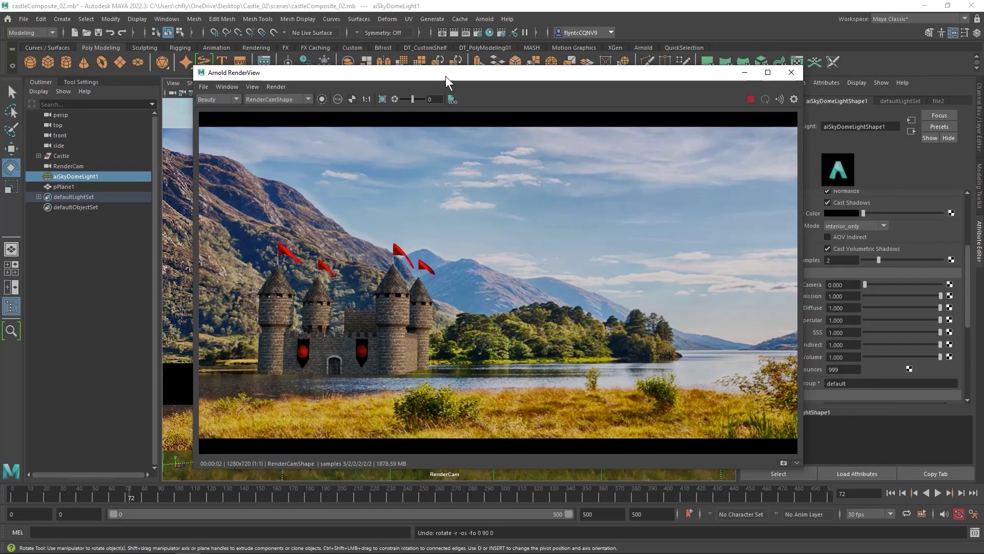
# - Pan the RenderCam view slightly so the castle sits higher, on the far shoreline of the lake, keeping the render visible alongside
pyautogui.moveTo(453, 75); pyautogui.dragTo(573, 104)
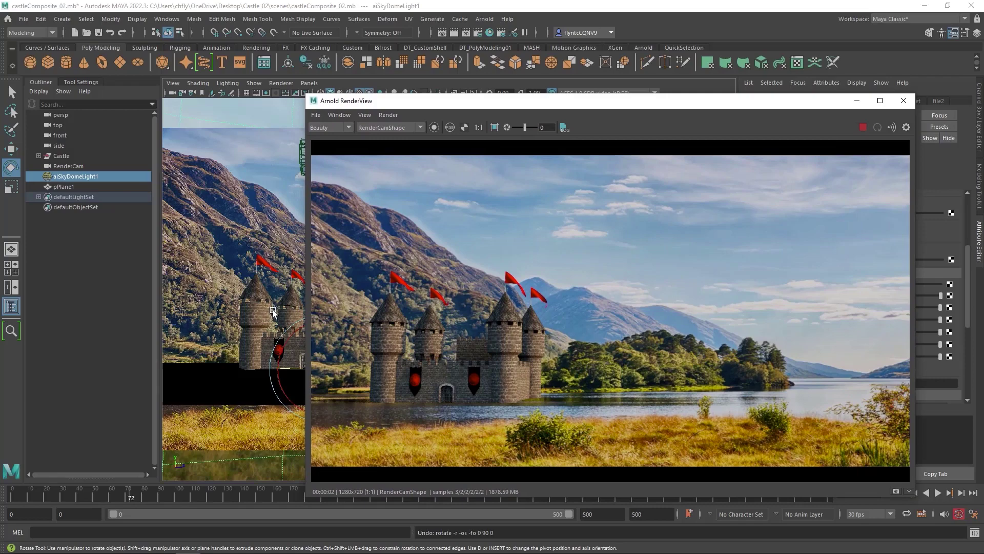
pyautogui.moveTo(274, 310); pyautogui.dragTo(274, 297)
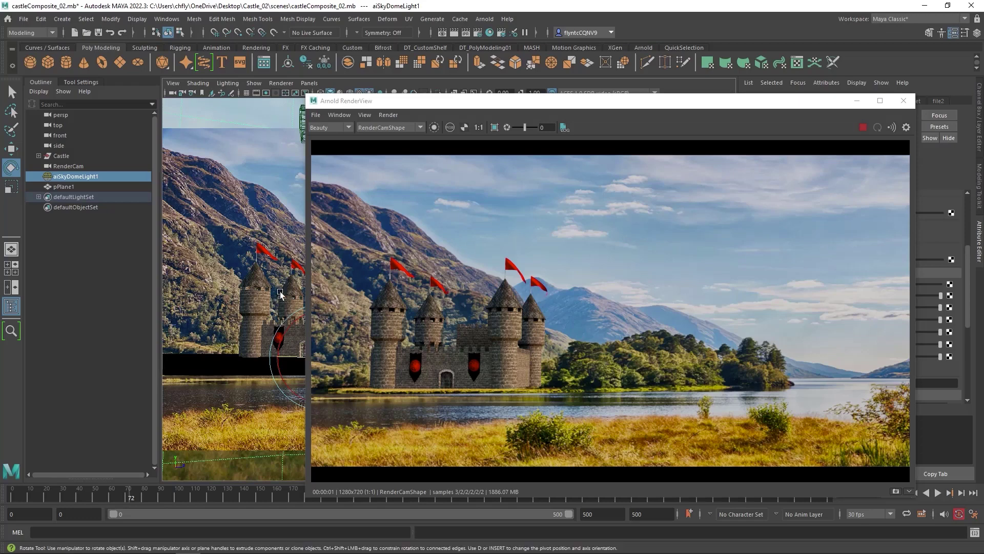
pyautogui.moveTo(457, 100); pyautogui.dragTo(407, 100)
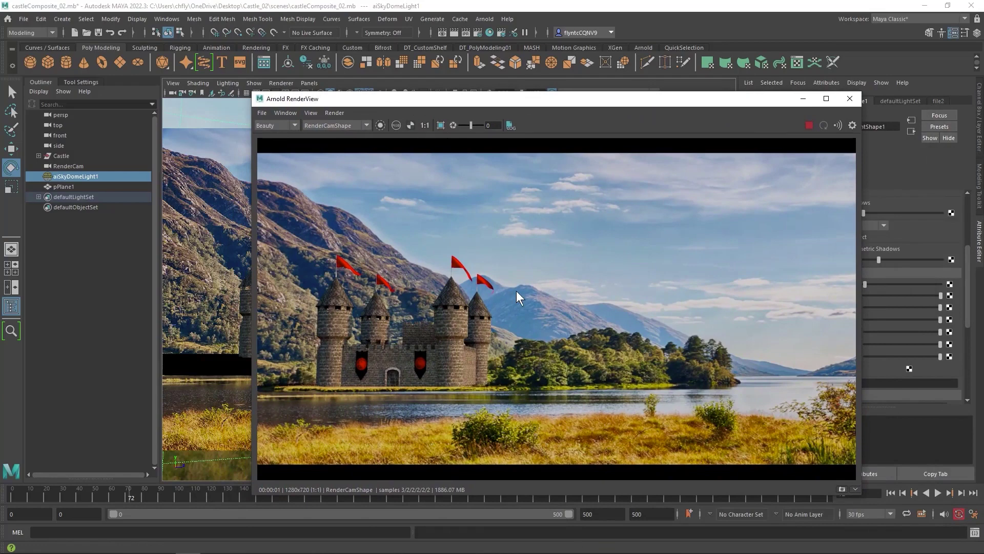
# - Save the rendered image to the Desktop as castlerender_03
pyautogui.click(264, 114)
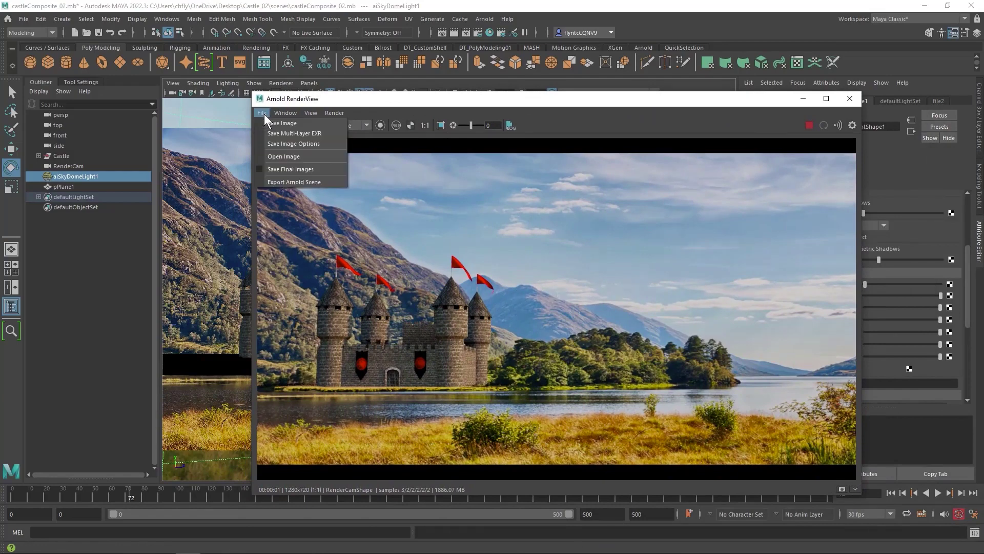
pyautogui.click(275, 125)
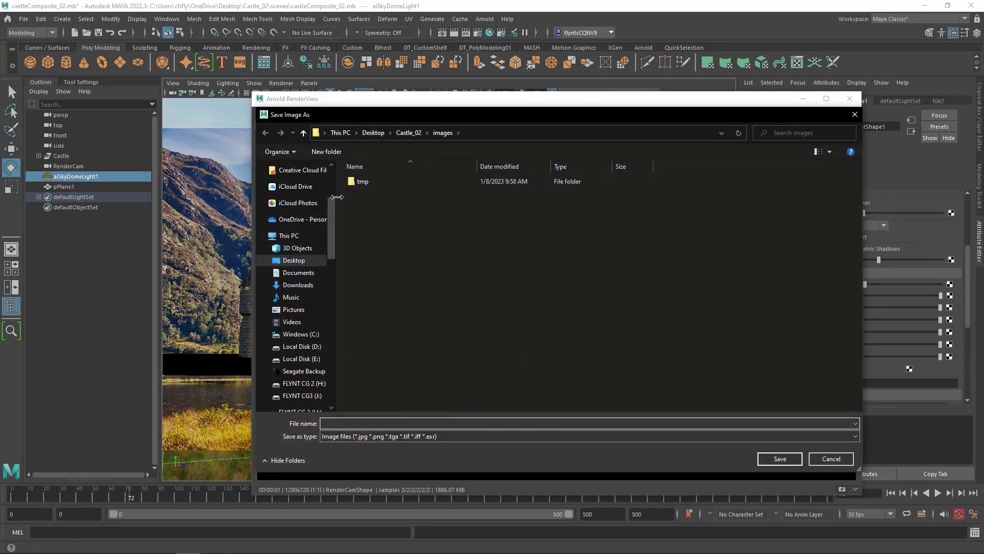
pyautogui.click(311, 262)
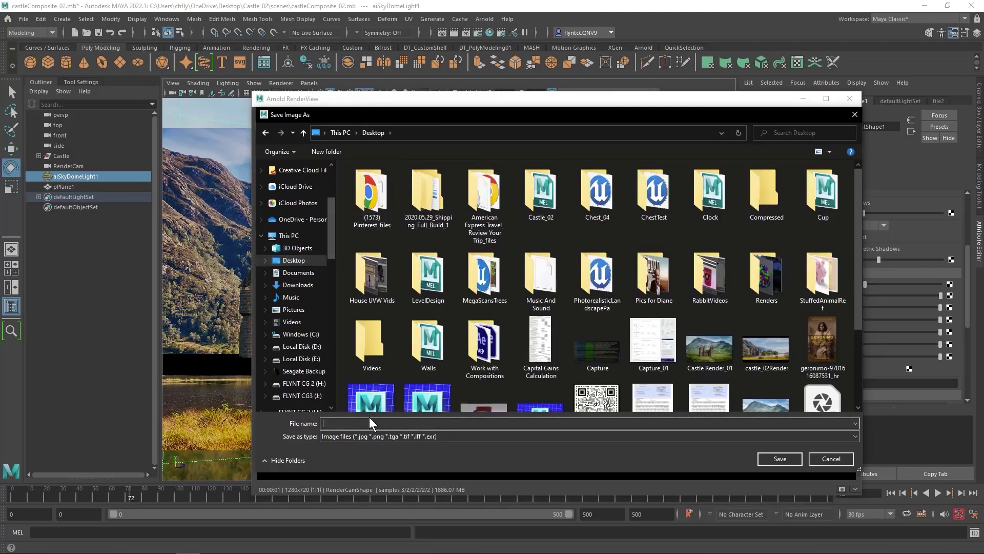
pyautogui.write('castlerender_03')
pyautogui.click(779, 458)
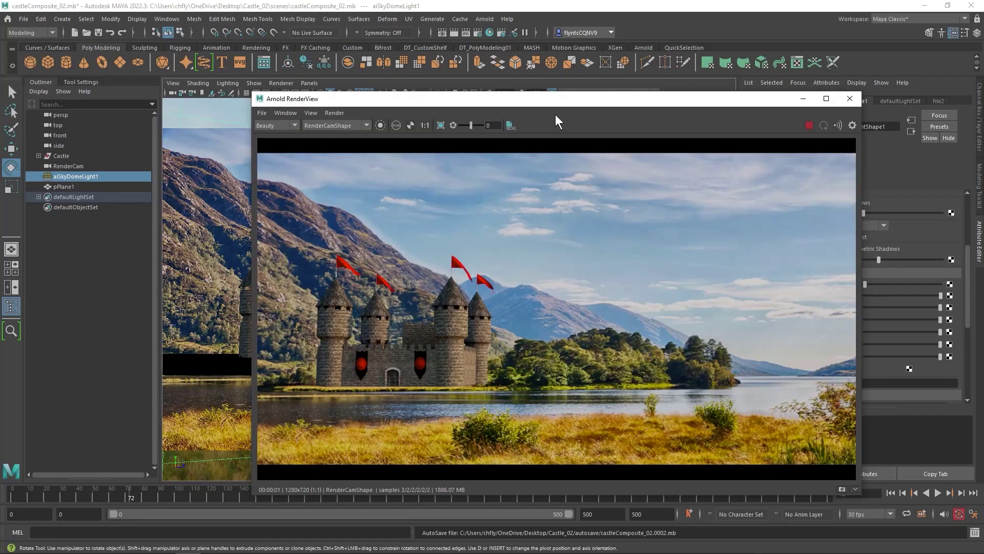
pyautogui.moveTo(558, 104); pyautogui.dragTo(458, 75)
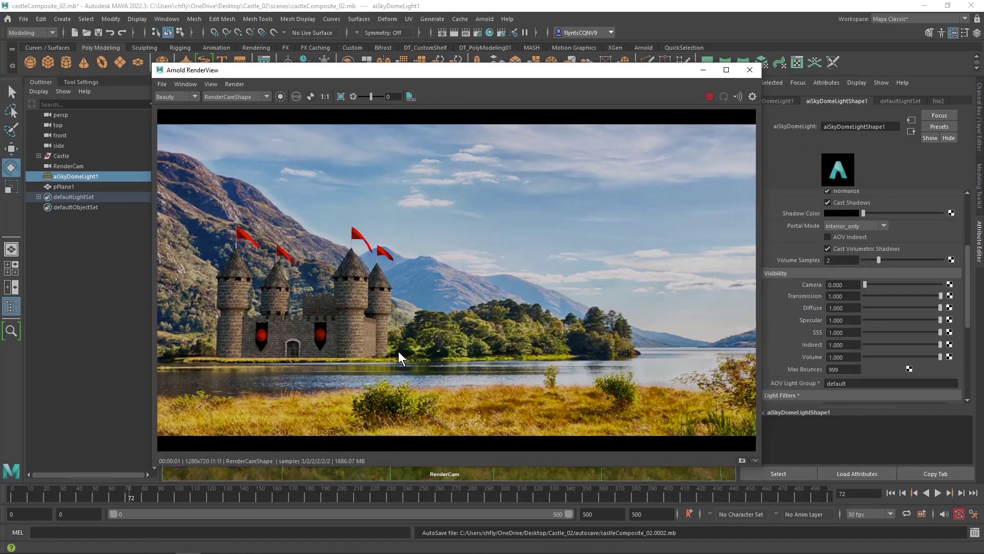